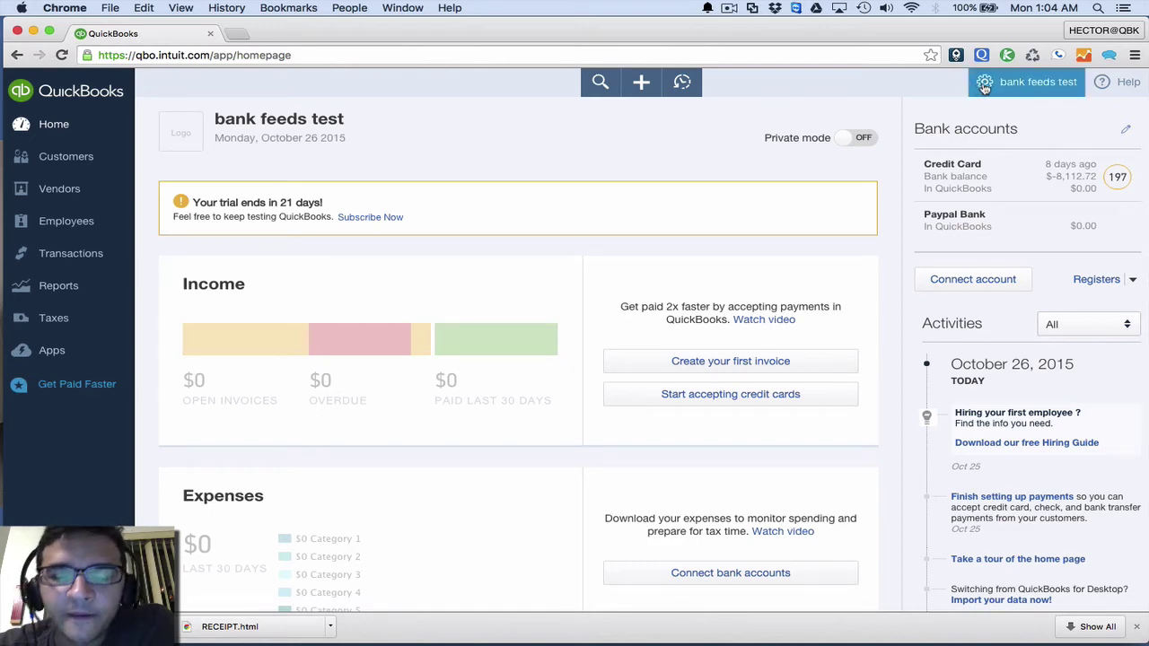
# Open Your Account from the gear menu to review the QuickBooks Online Plus monthly trial billing.
pyautogui.click(994, 84)
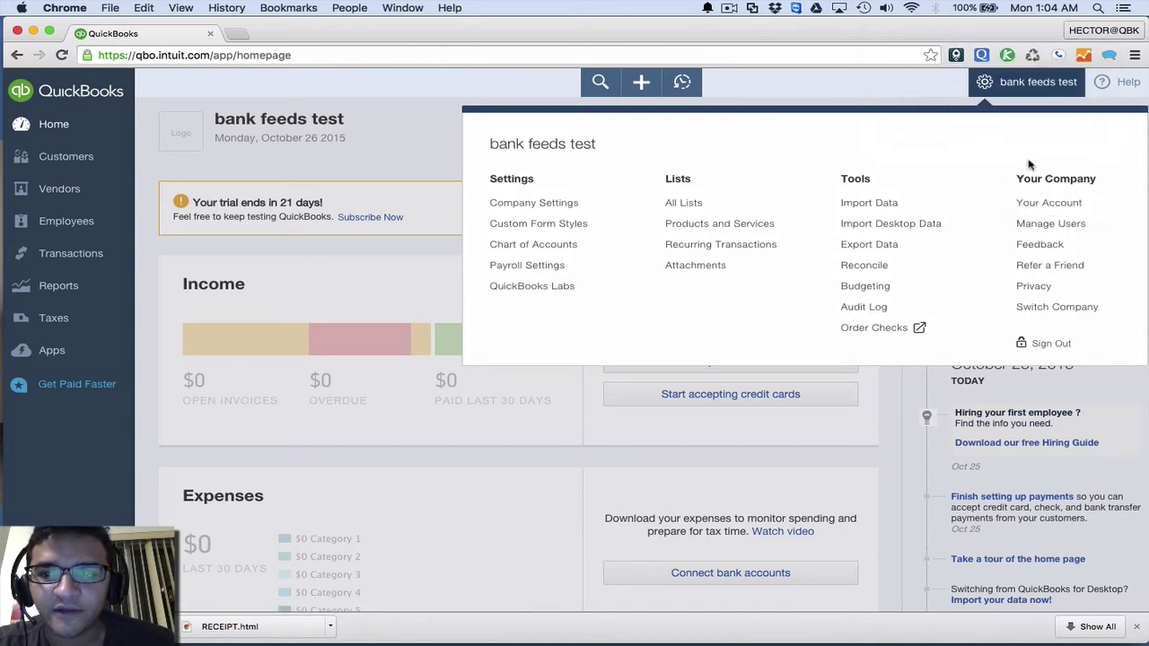
pyautogui.click(1045, 205)
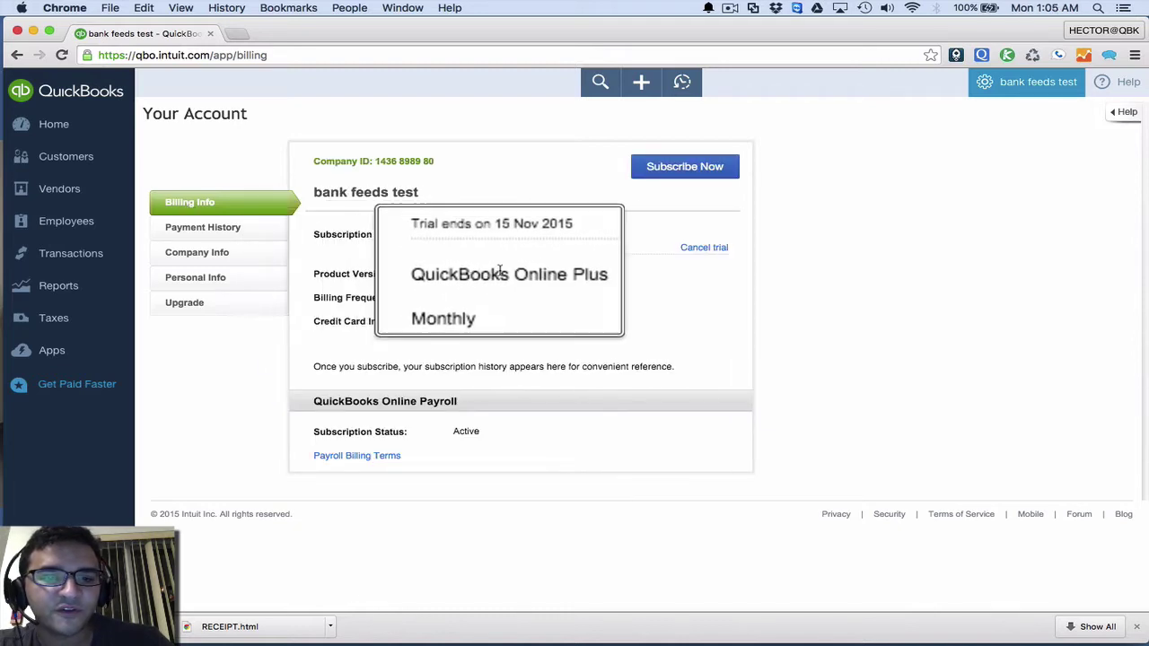
pyautogui.moveTo(557, 273); pyautogui.dragTo(450, 277)
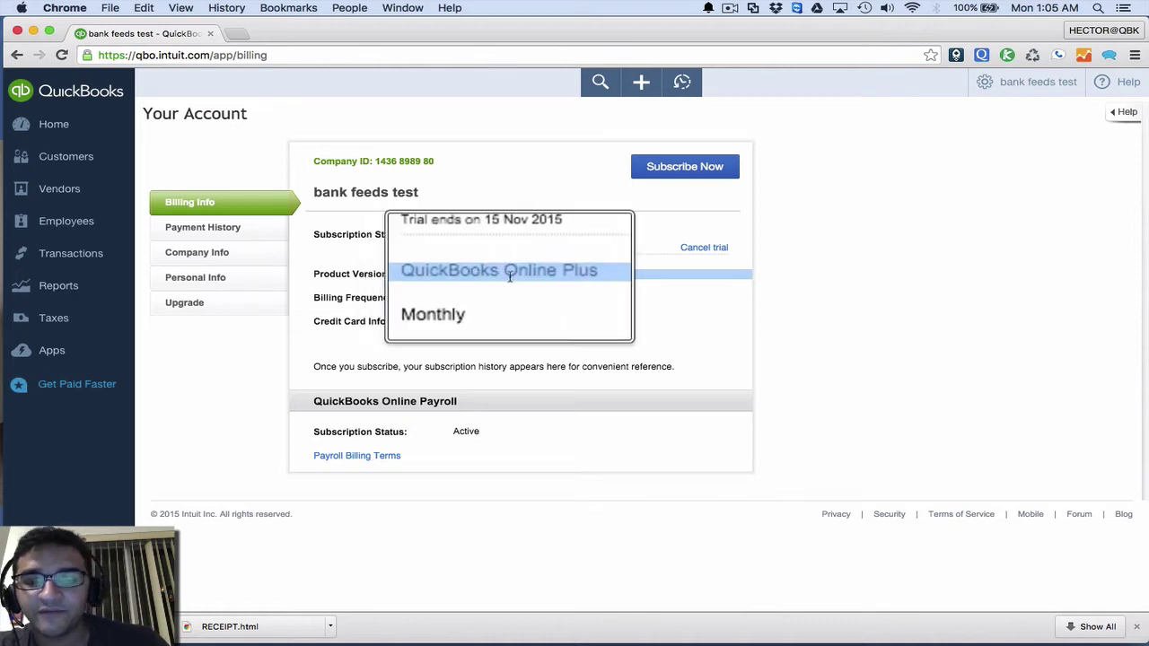
pyautogui.click(598, 277)
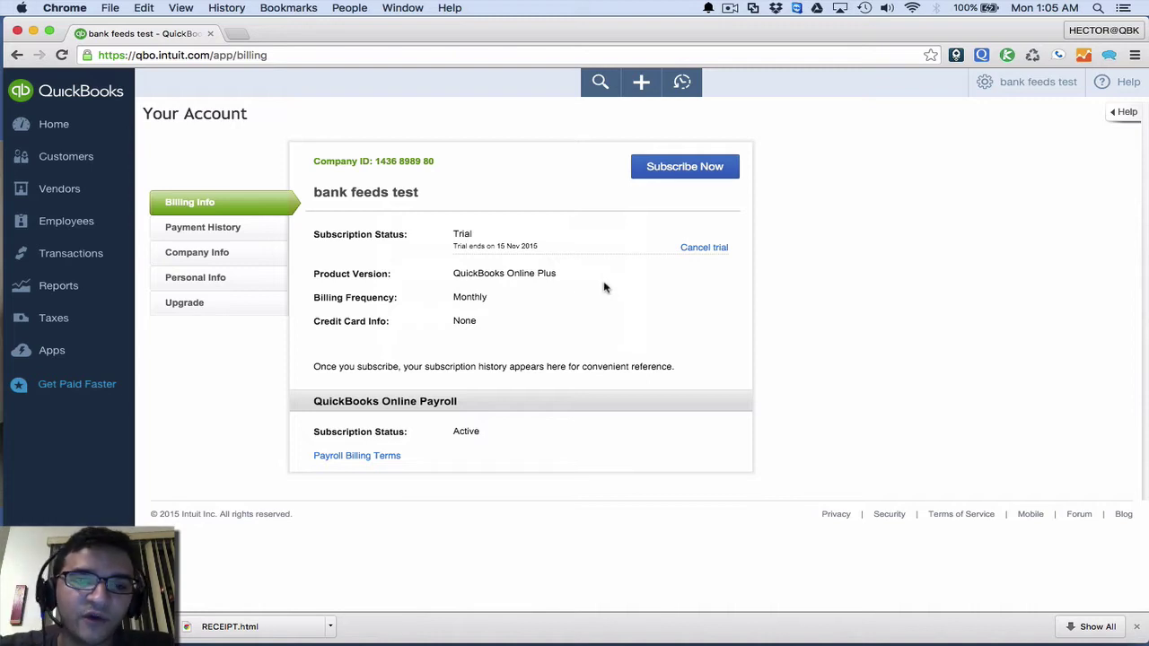
# Open Company Settings from the gear menu and show the Expenses settings.
pyautogui.click(1005, 87)
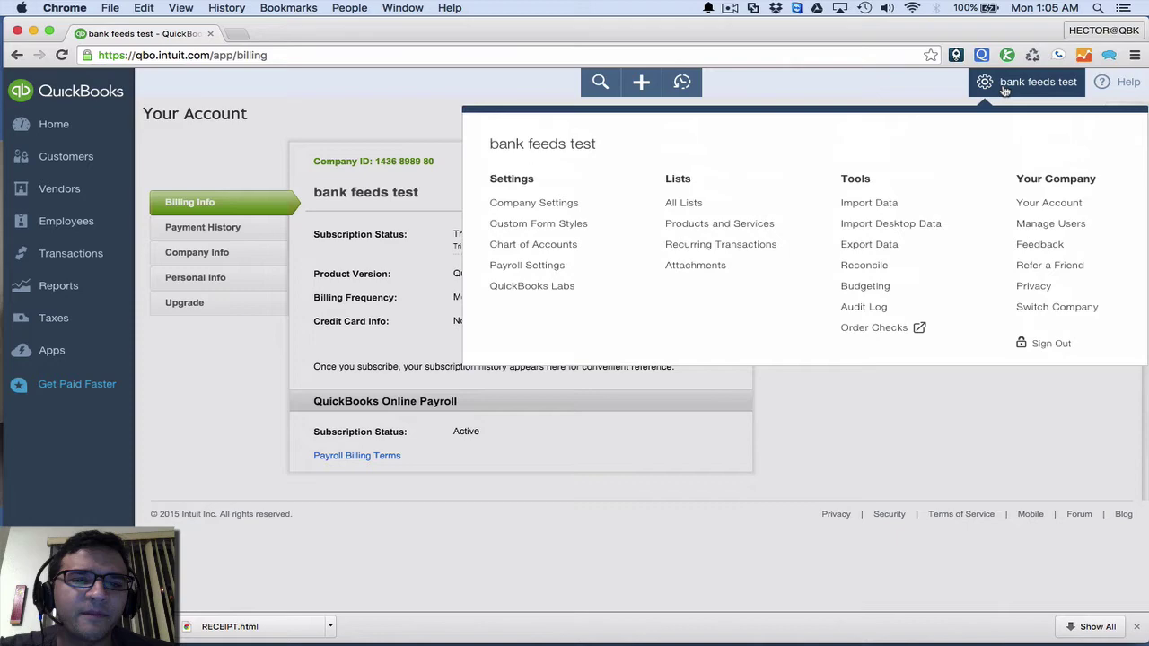
pyautogui.click(538, 204)
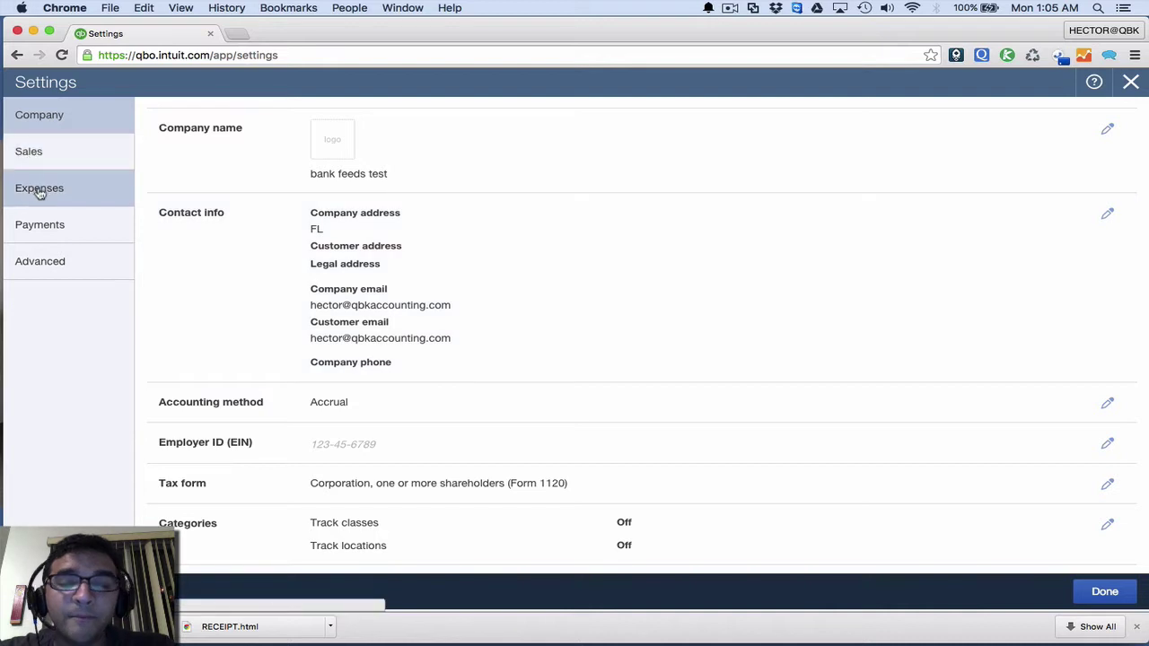
pyautogui.click(39, 194)
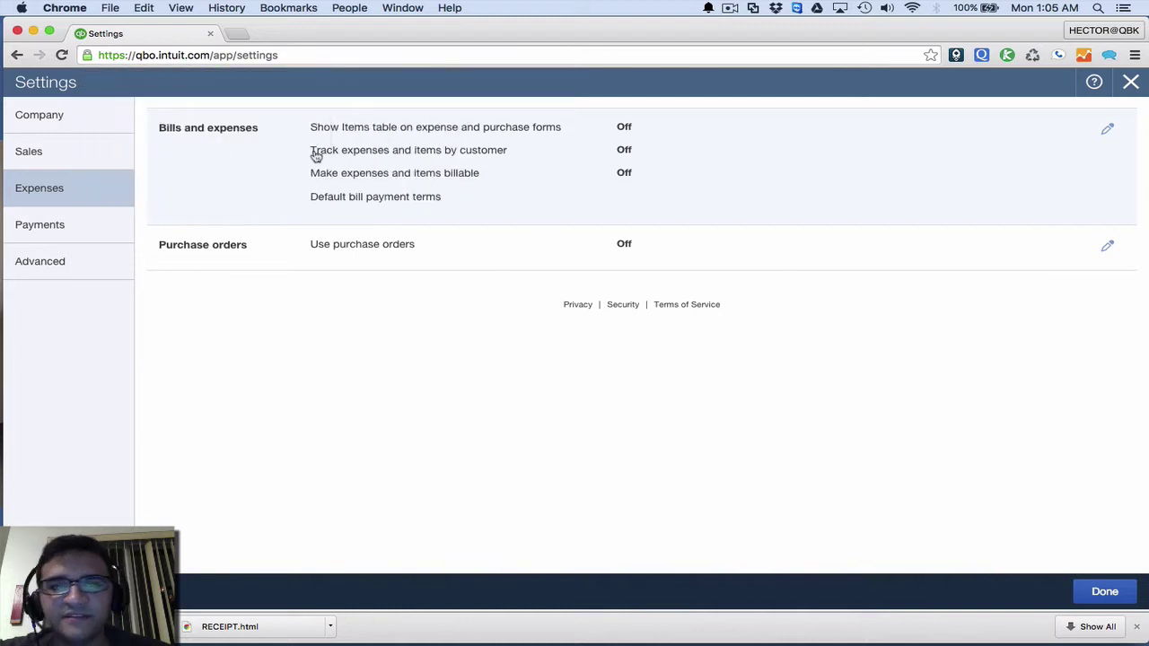
# Turn on 'Track expenses and items by customer' and 'Make expenses and items billable' and save.
pyautogui.click(316, 156)
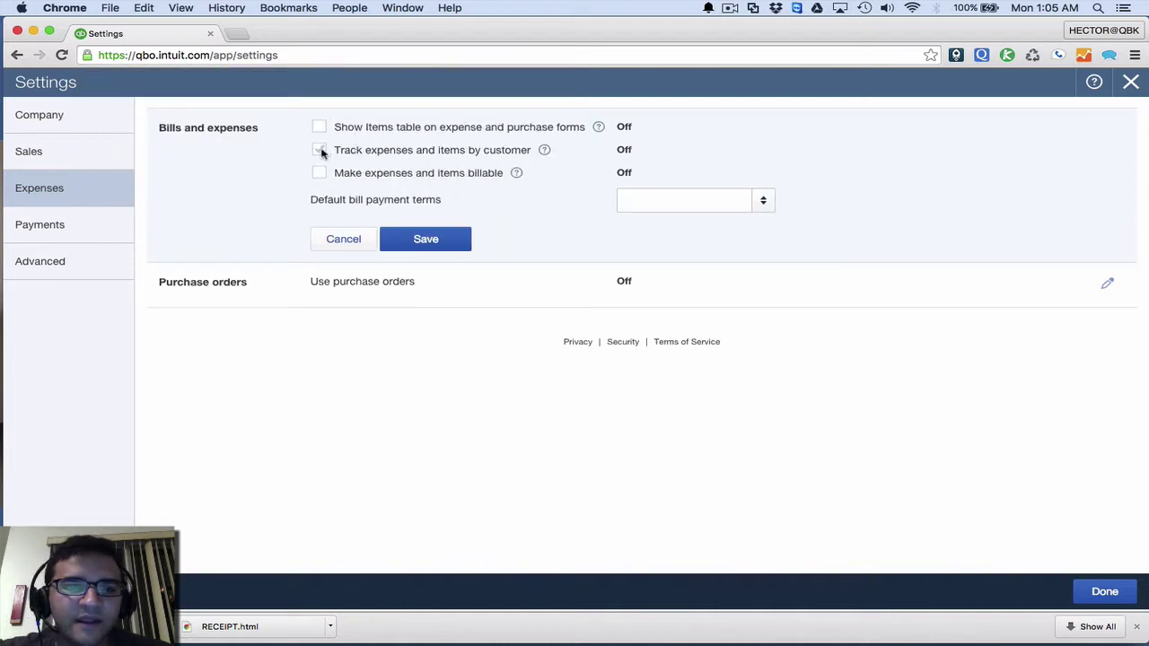
pyautogui.rightClick(321, 152)
pyautogui.click(322, 153)
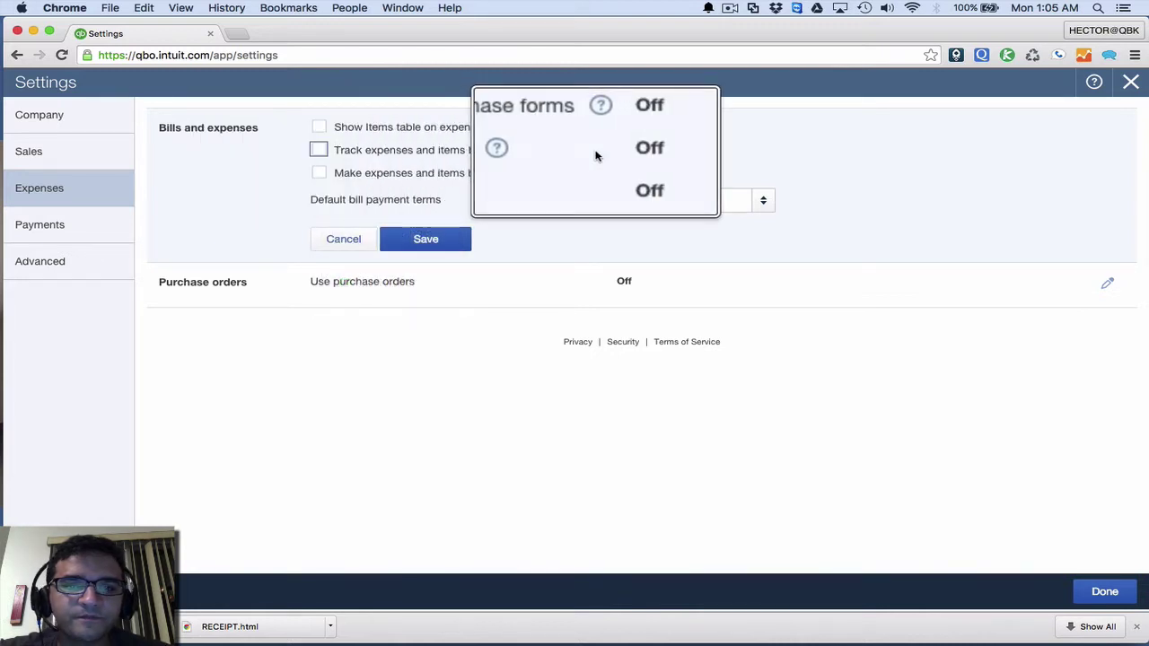
pyautogui.click(320, 174)
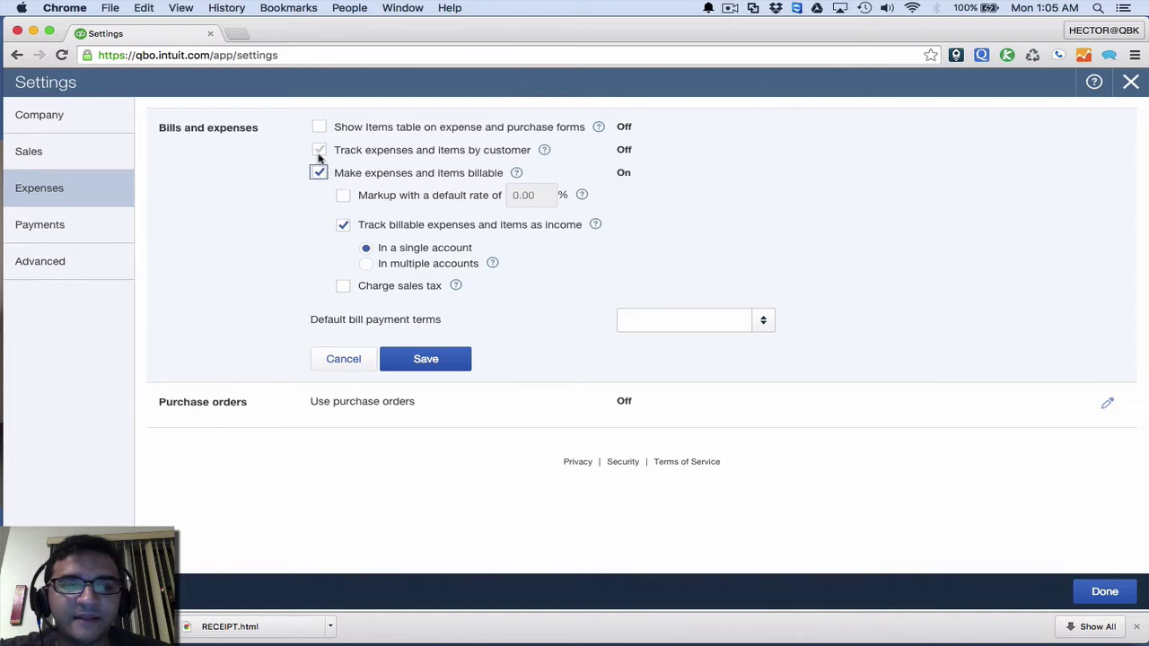
pyautogui.click(320, 151)
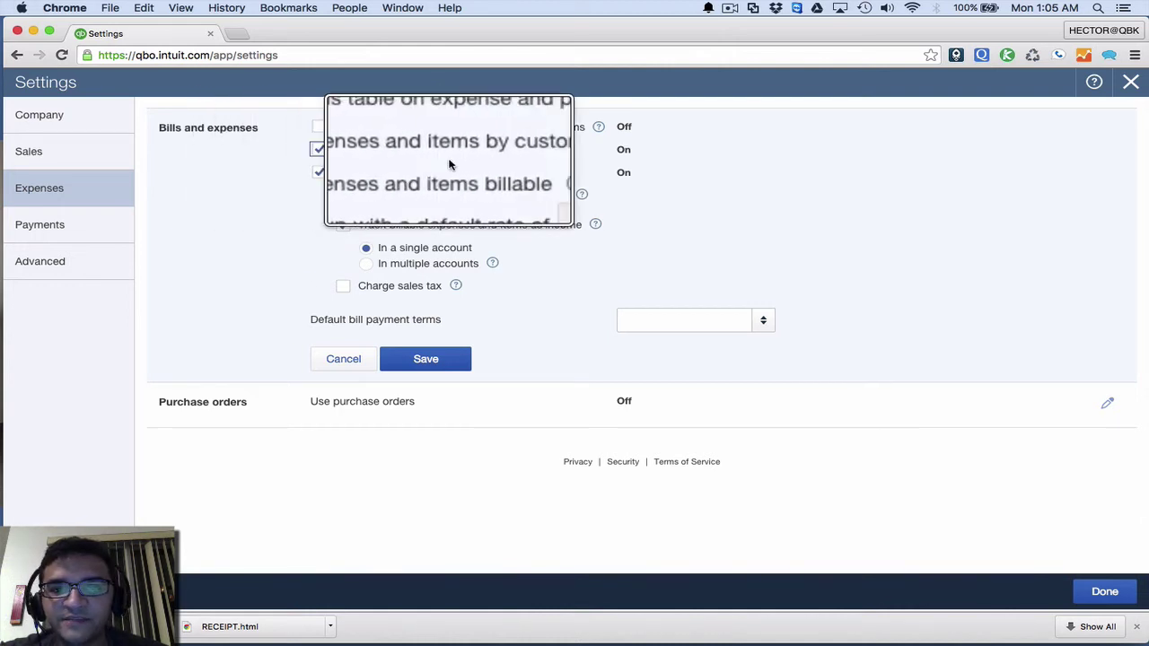
pyautogui.click(429, 364)
# Close Settings and open Transactions > Banking, scrolling to the Credit Card's New Transactions table.
pyautogui.click(1104, 593)
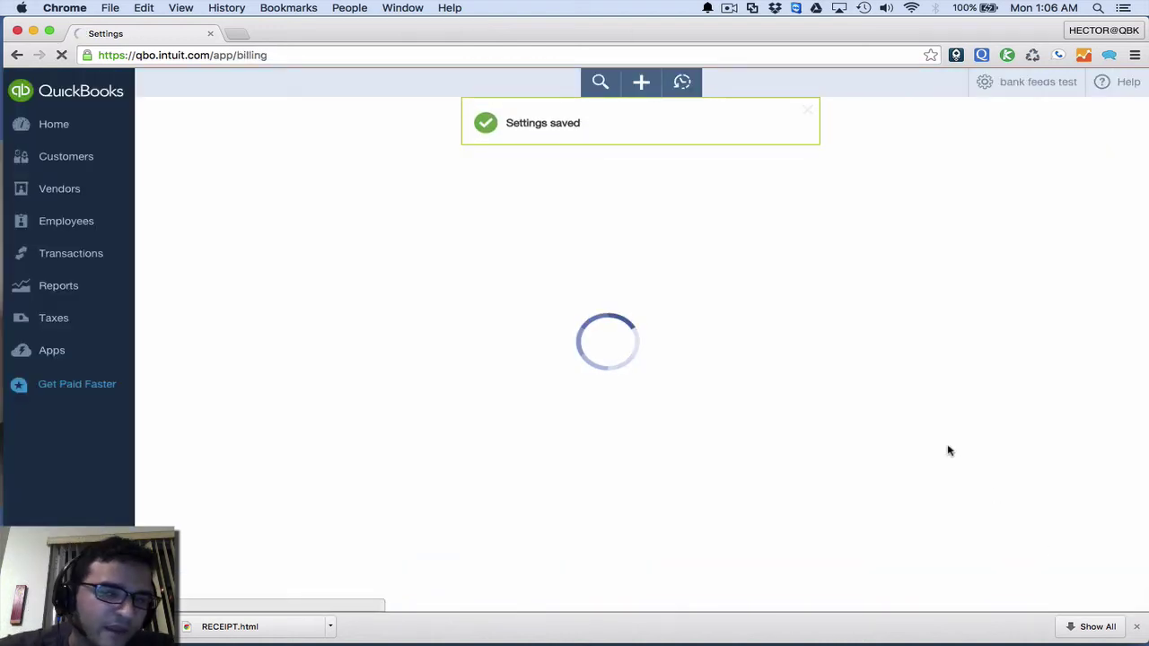
pyautogui.click(67, 259)
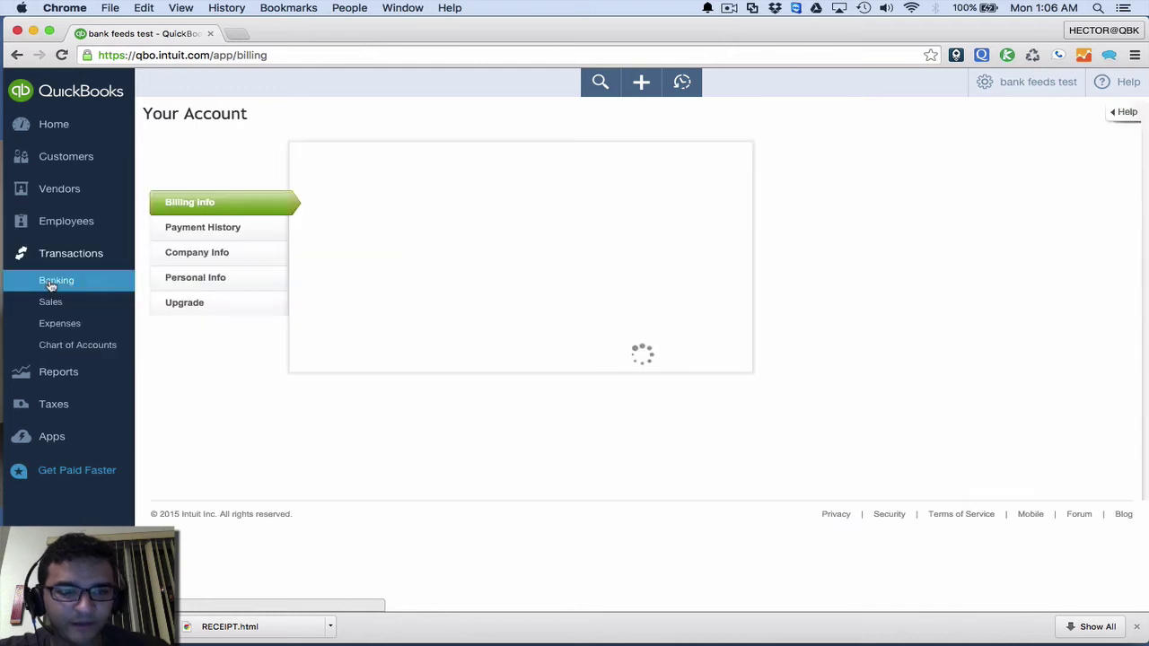
pyautogui.click(52, 282)
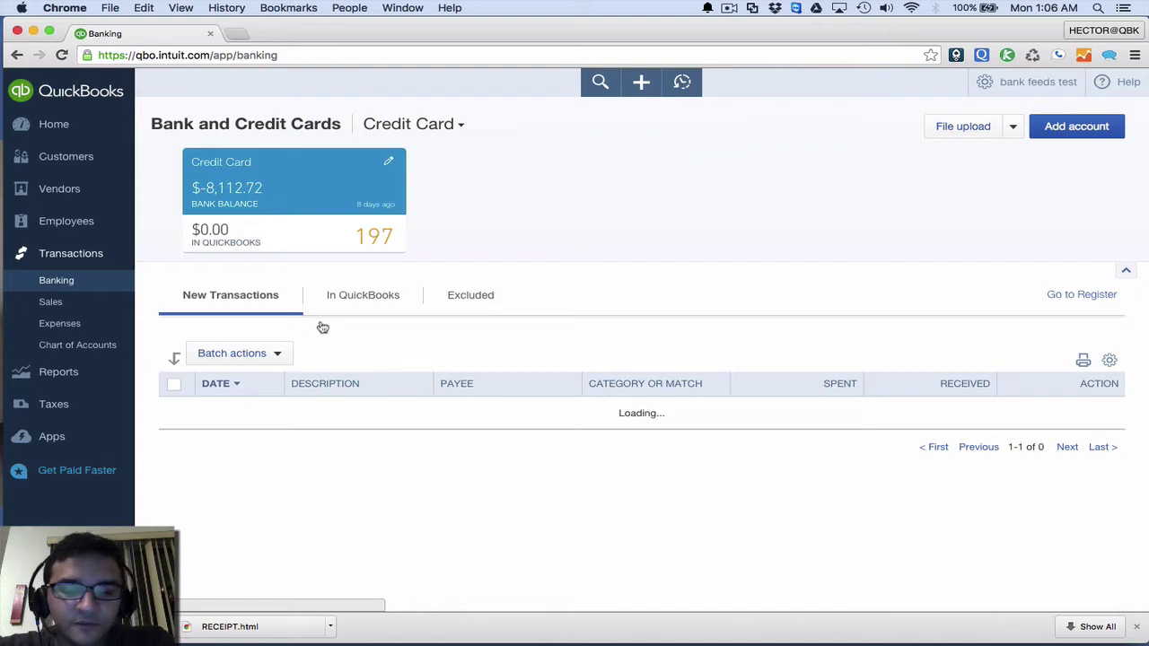
pyautogui.scroll(-3, 531, 365)
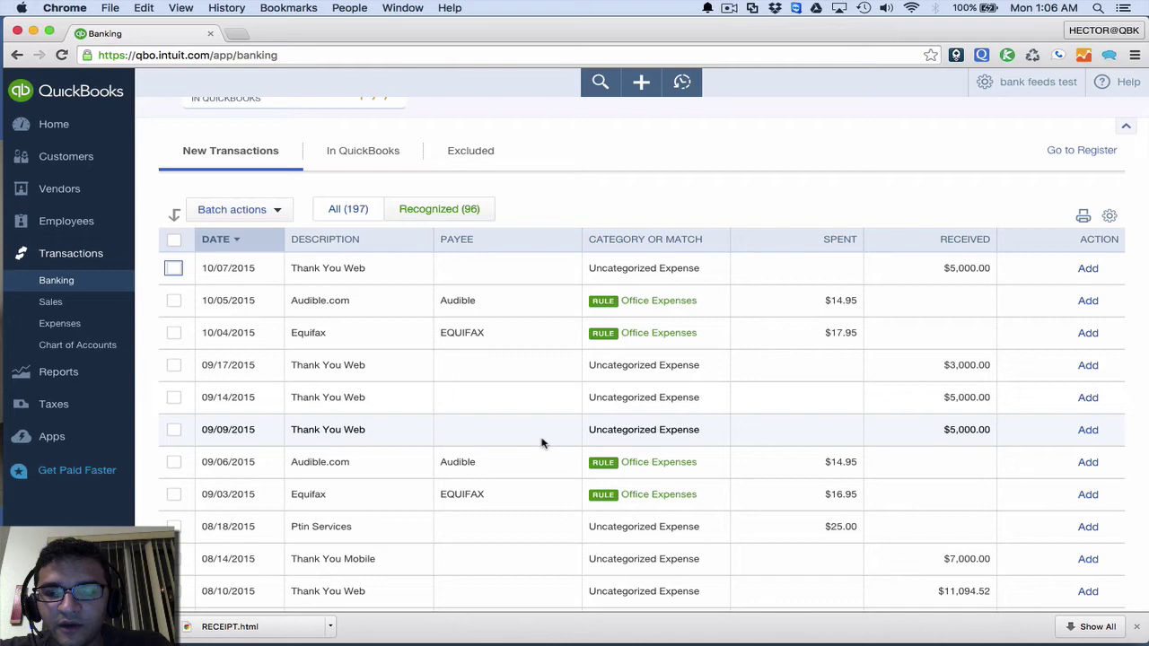
# Expand the 09/06 Audible.com $14.95 transaction, tick Billable, and select the listed customer.
pyautogui.click(503, 473)
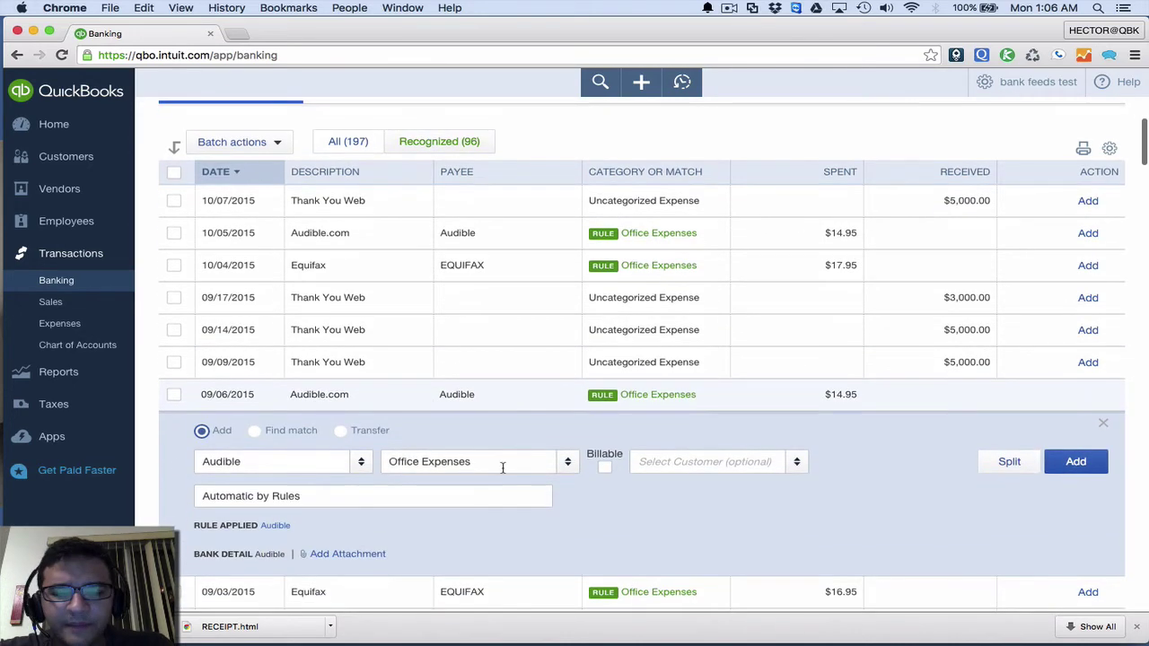
pyautogui.click(268, 465)
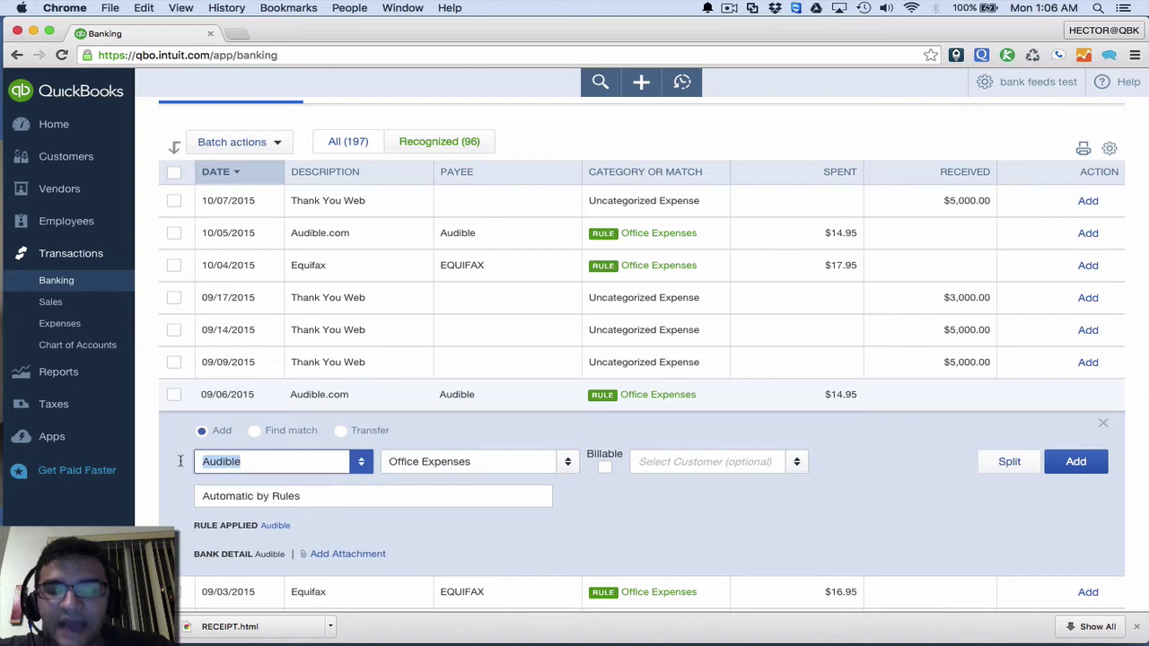
pyautogui.press('Tab')
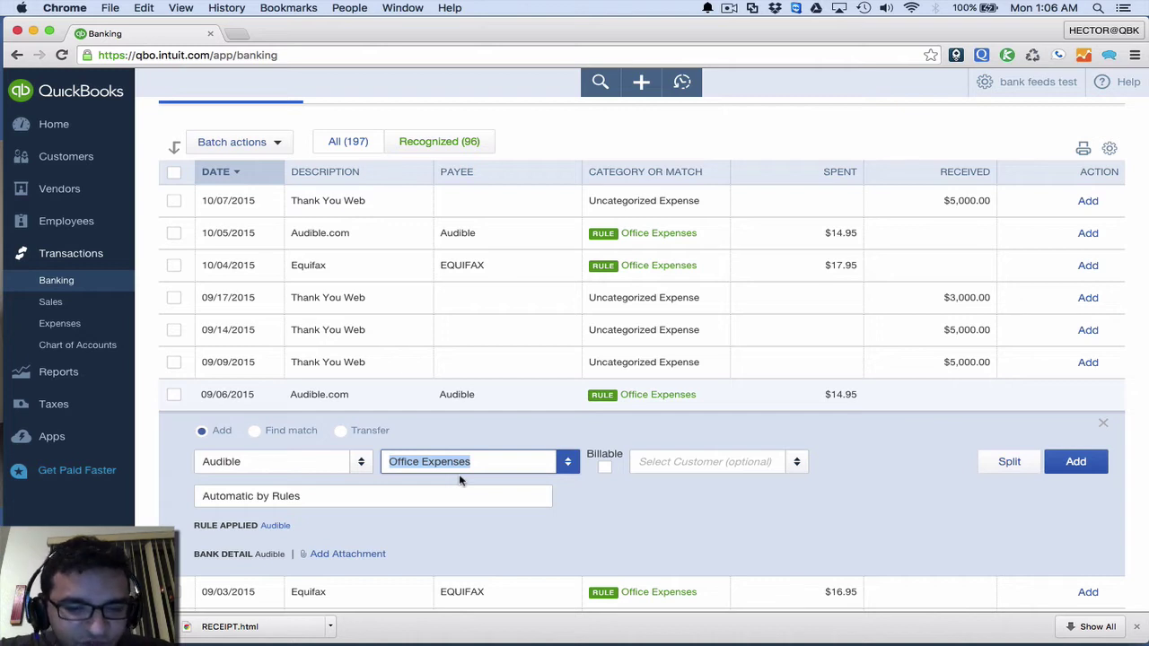
pyautogui.click(267, 463)
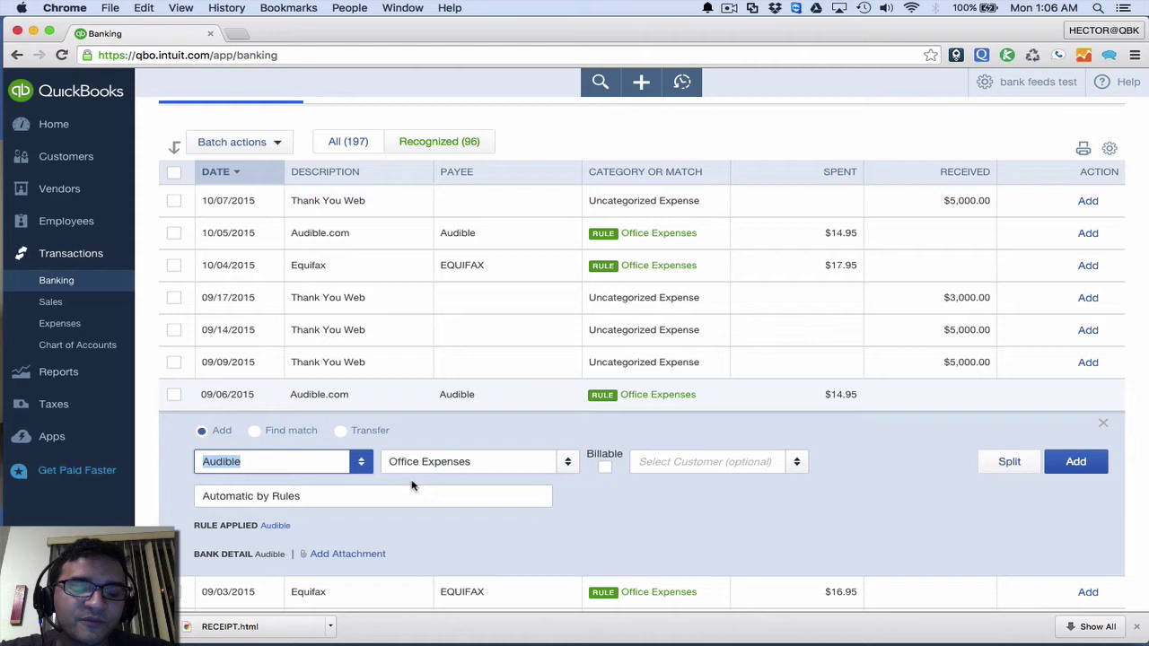
pyautogui.click(605, 467)
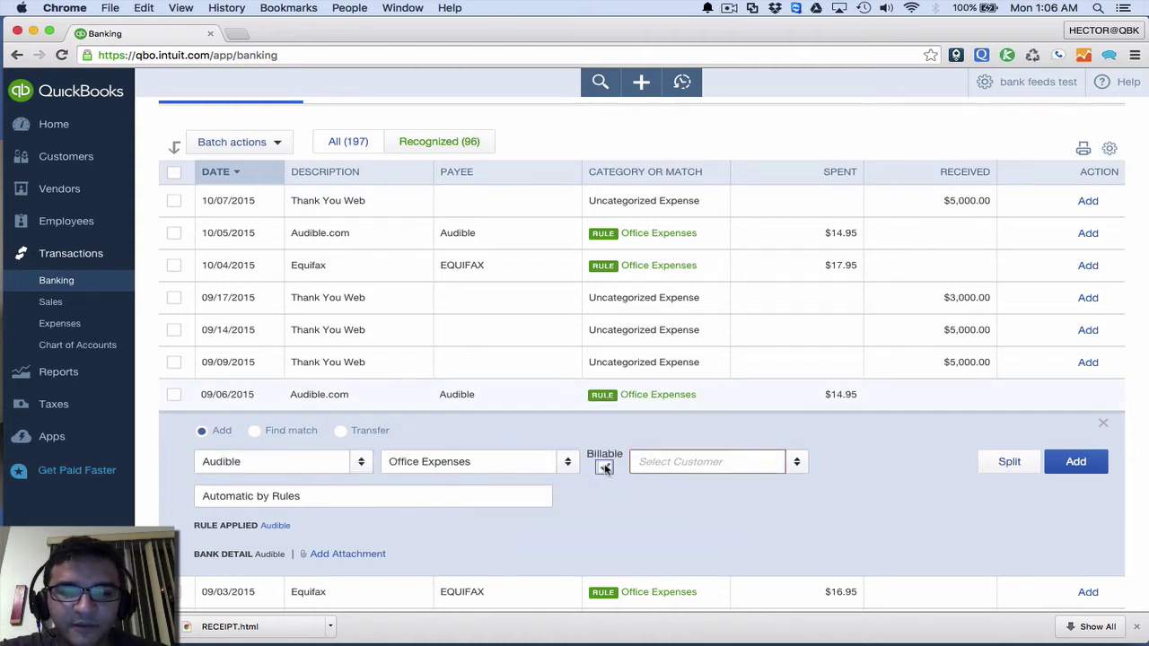
pyautogui.click(798, 463)
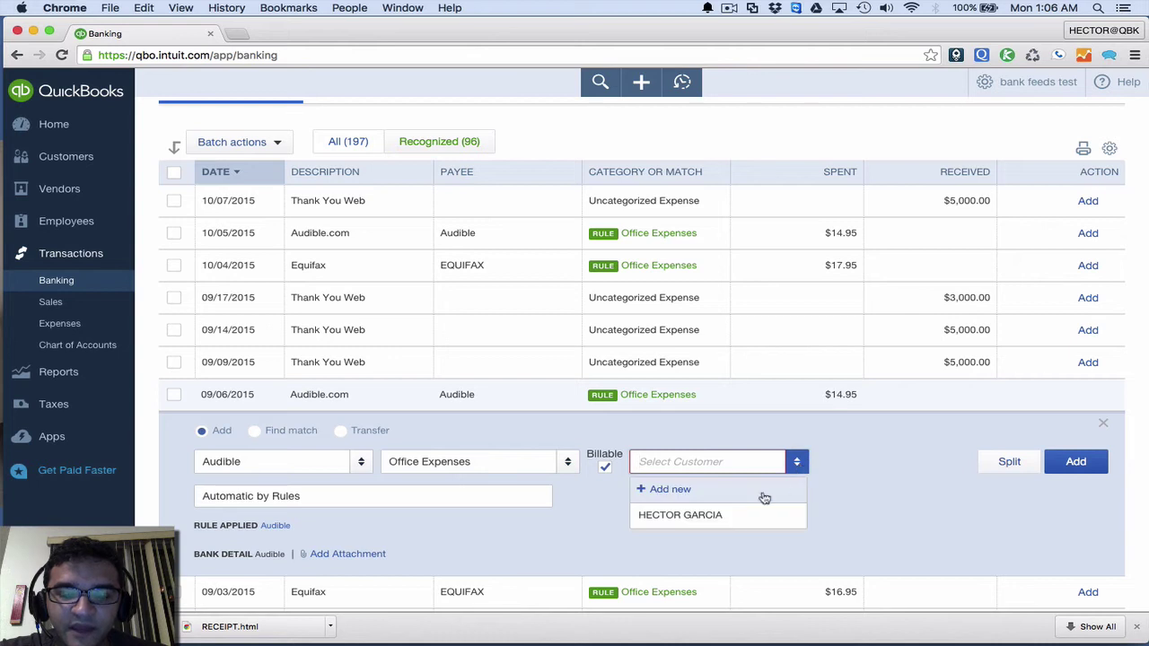
pyautogui.click(682, 516)
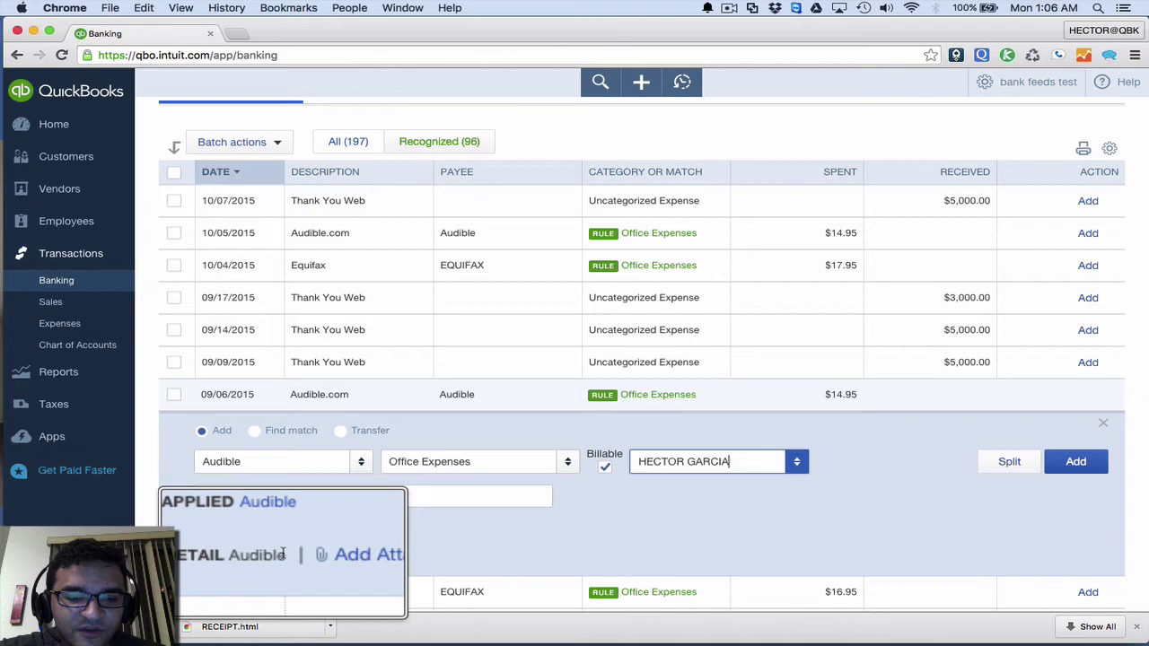
# Attach RECEIPT.jpg from the Desktop to the Audible transaction, then preview it and close the preview.
pyautogui.click(347, 558)
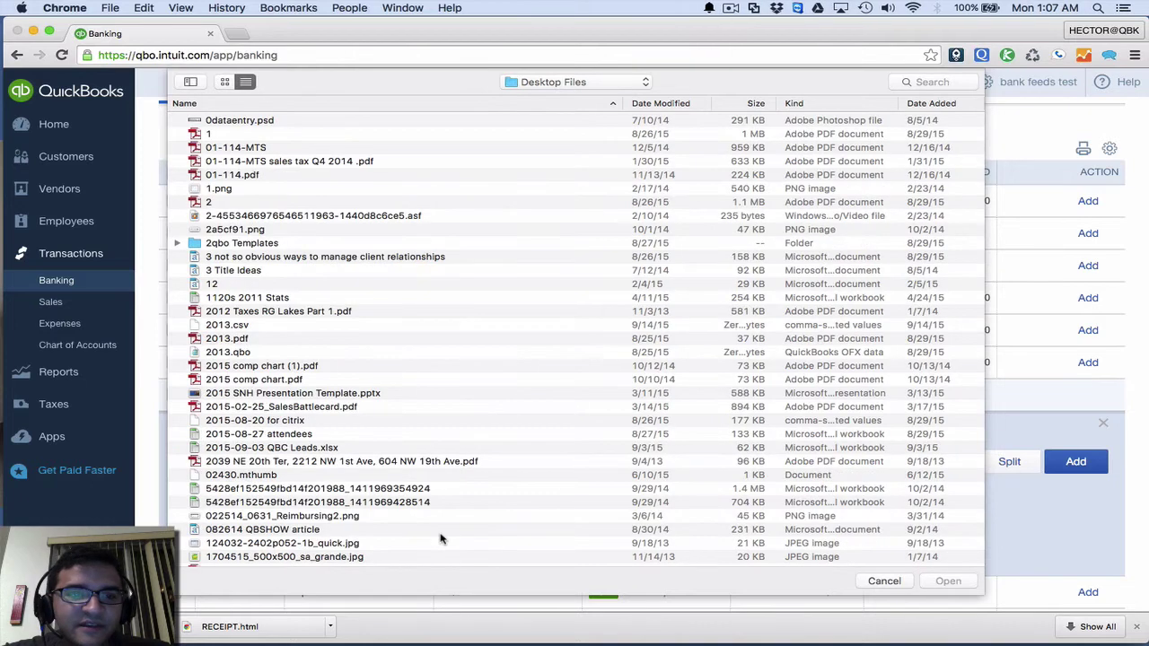
pyautogui.click(545, 83)
pyautogui.click(546, 83)
pyautogui.click(546, 82)
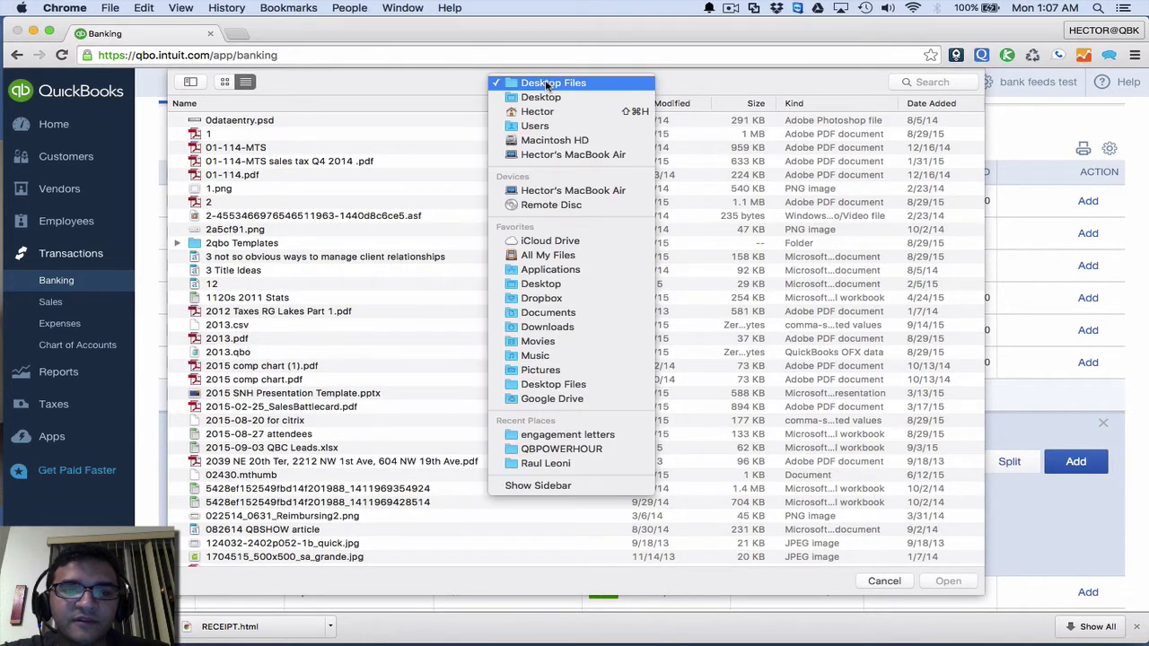
pyautogui.click(541, 97)
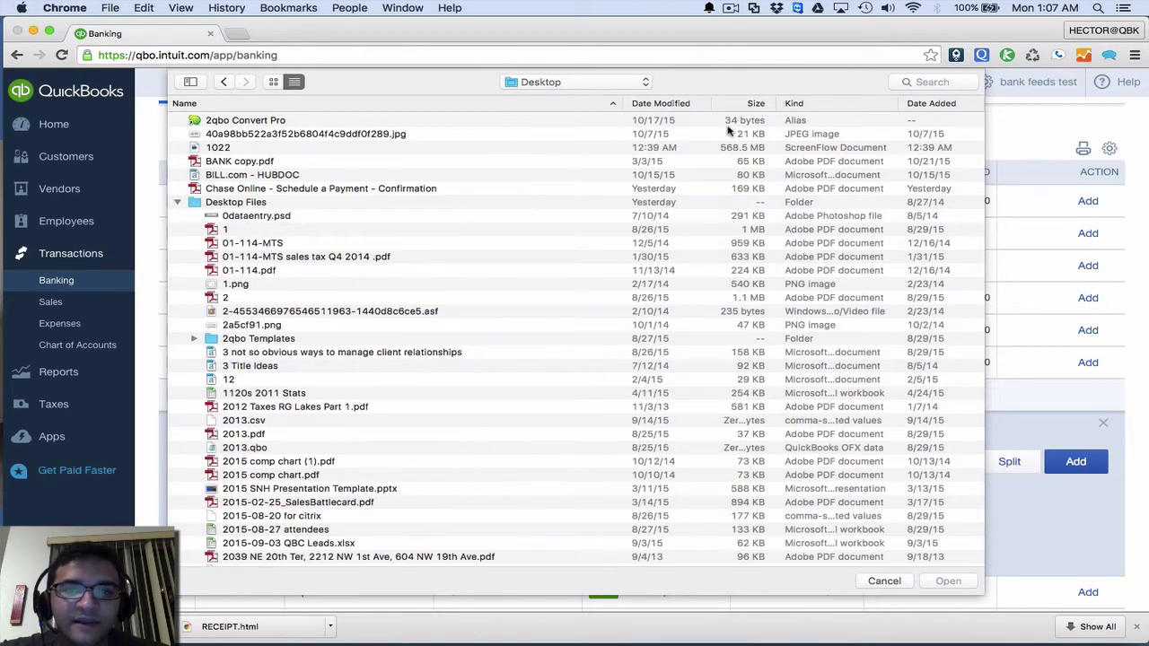
pyautogui.click(669, 103)
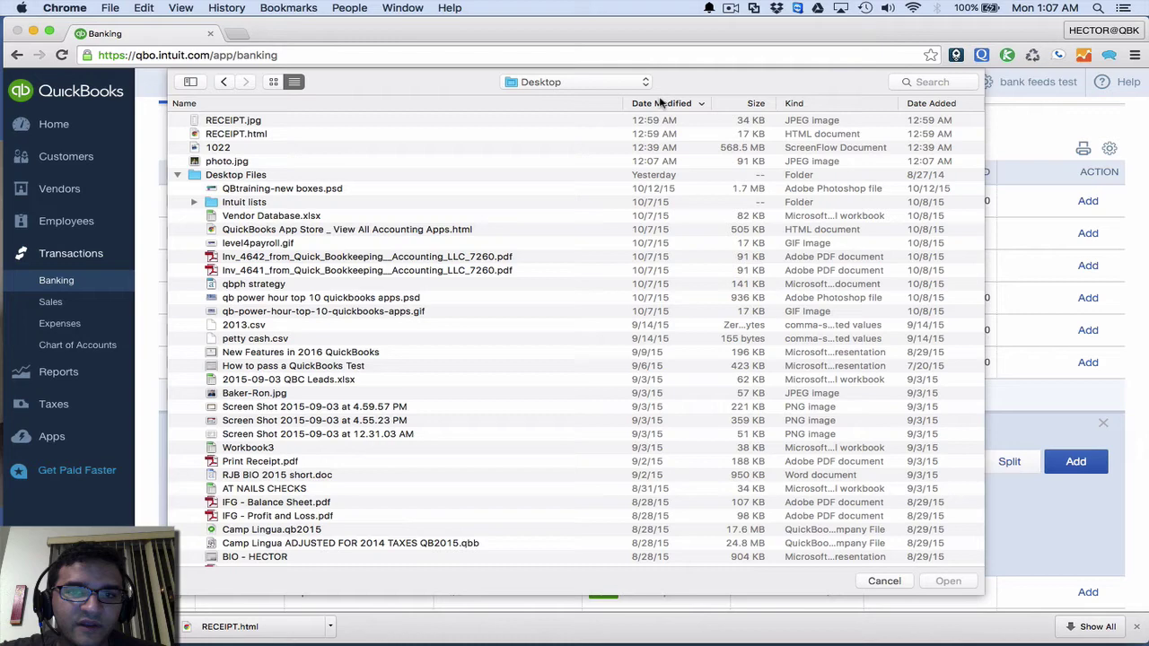
pyautogui.click(238, 123)
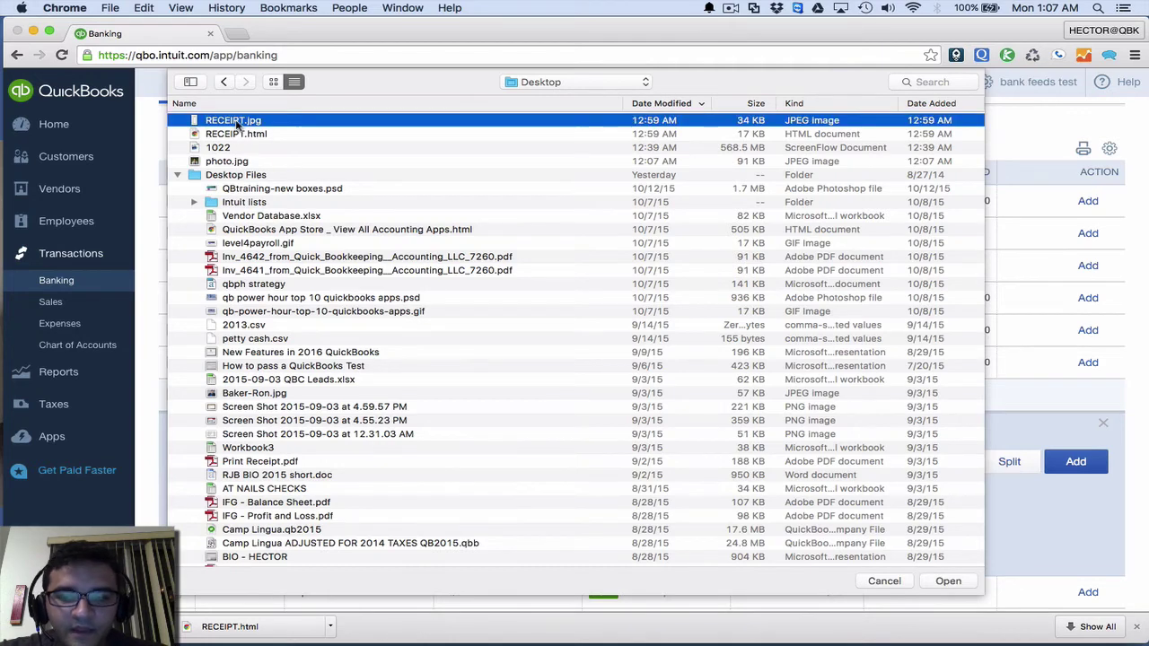
pyautogui.click(949, 581)
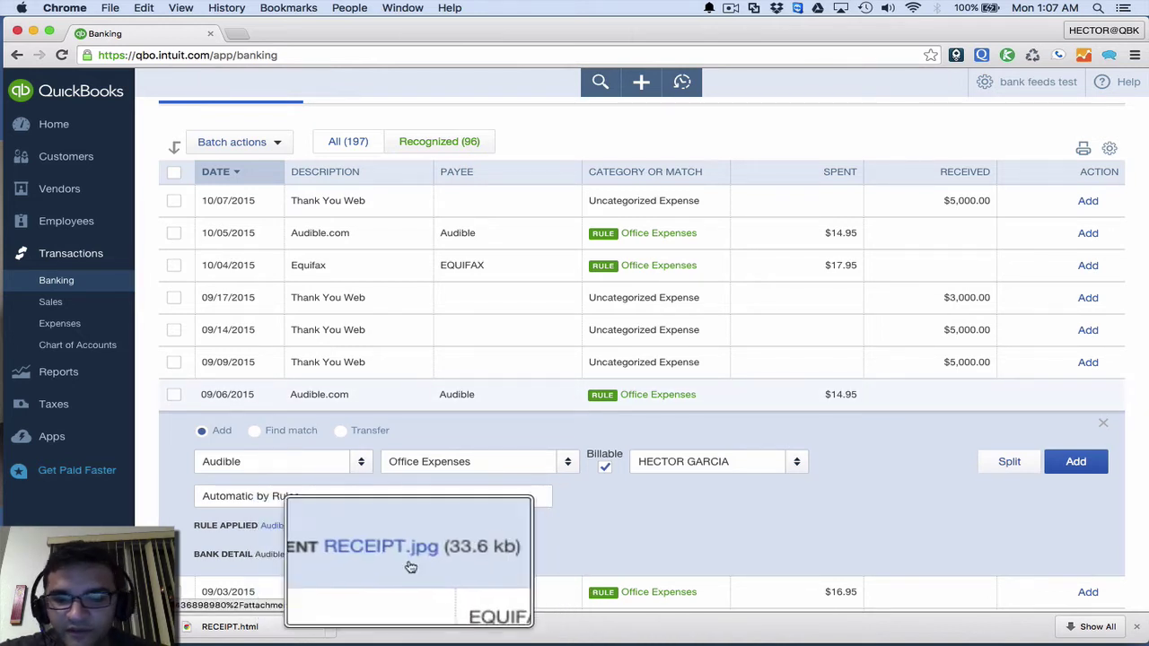
pyautogui.click(386, 552)
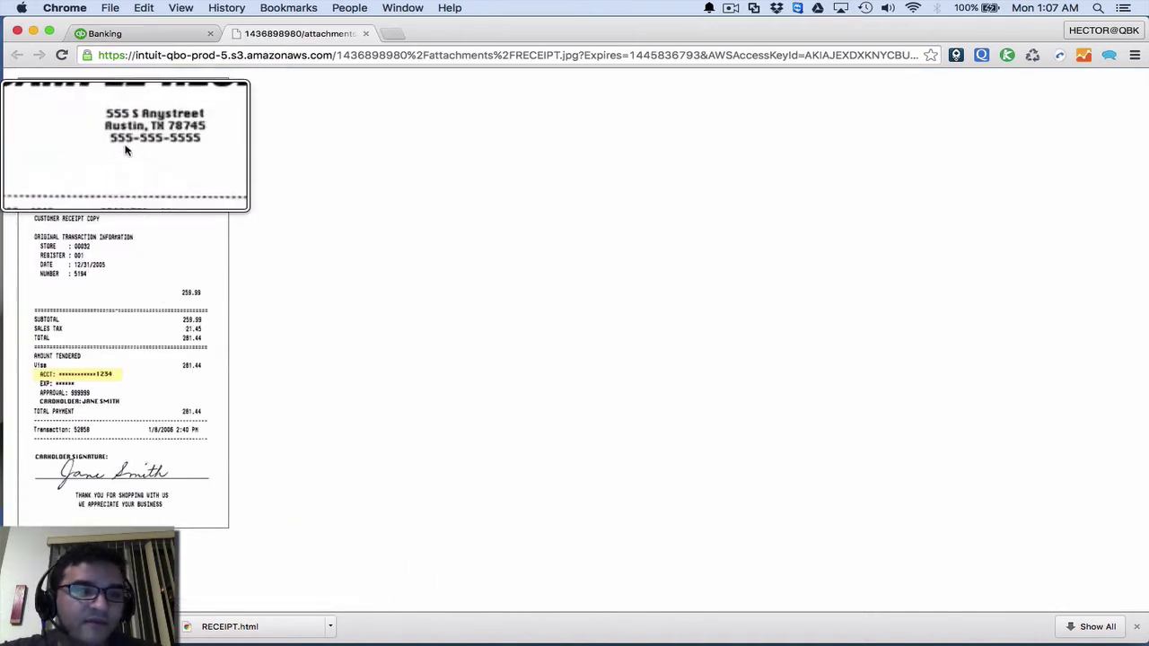
pyautogui.click(366, 34)
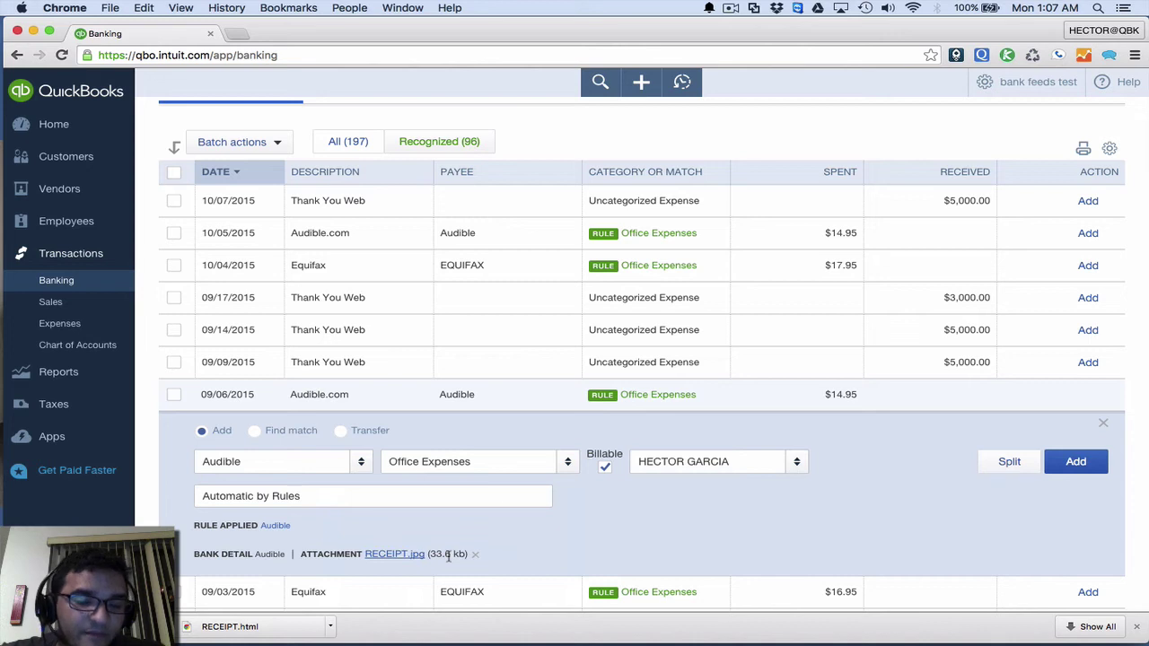
# Add the Audible.com expense from the feed, then choose Create invoice on the customer's row in Customers.
pyautogui.click(1074, 462)
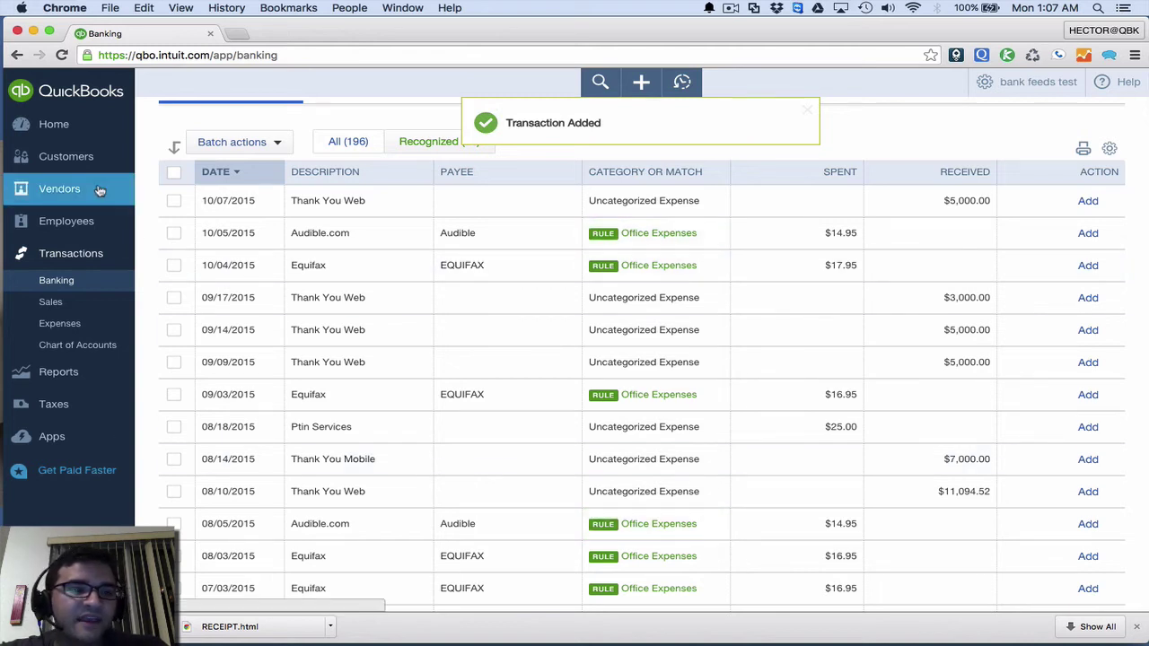
pyautogui.click(72, 160)
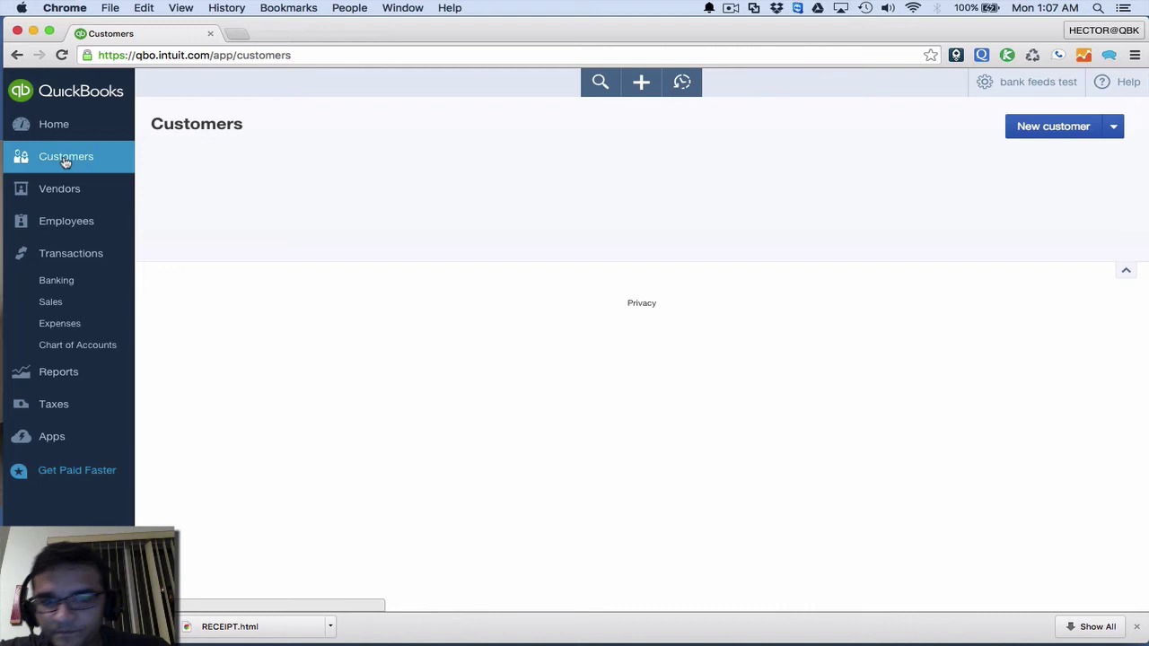
pyautogui.click(1114, 130)
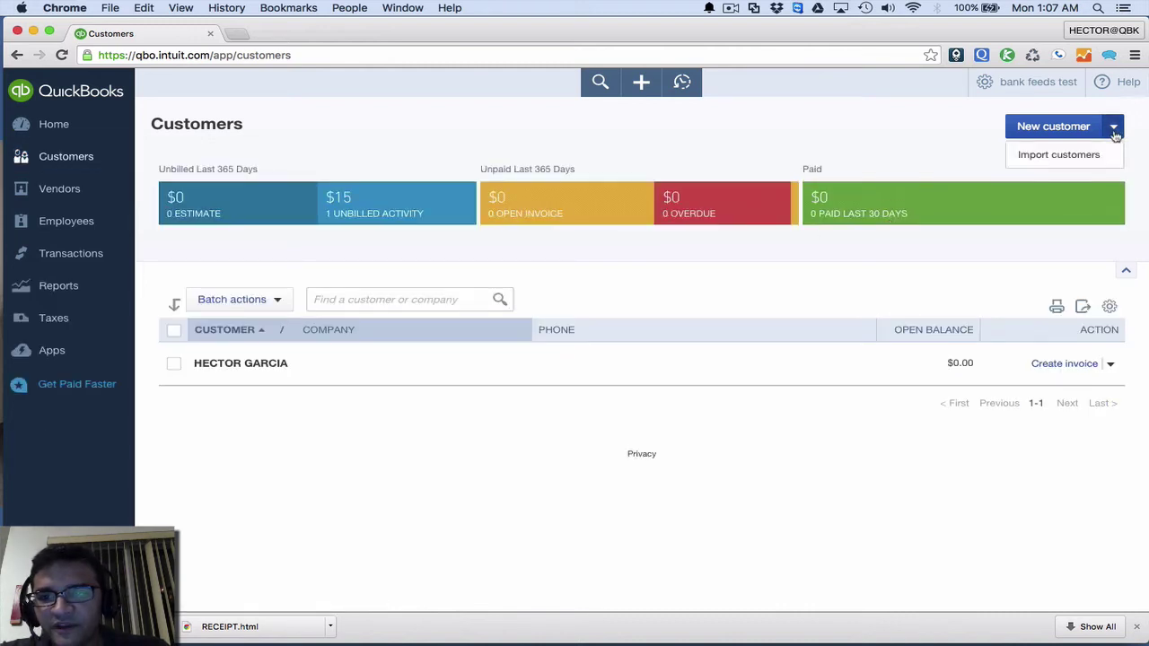
pyautogui.click(1114, 132)
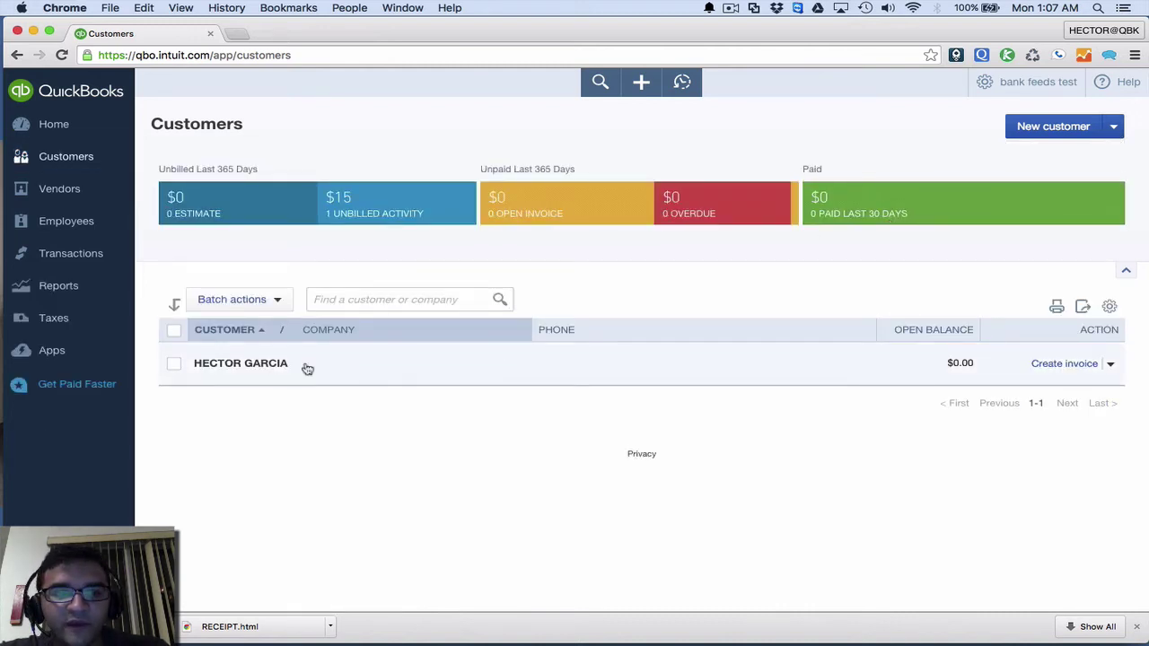
pyautogui.click(1054, 365)
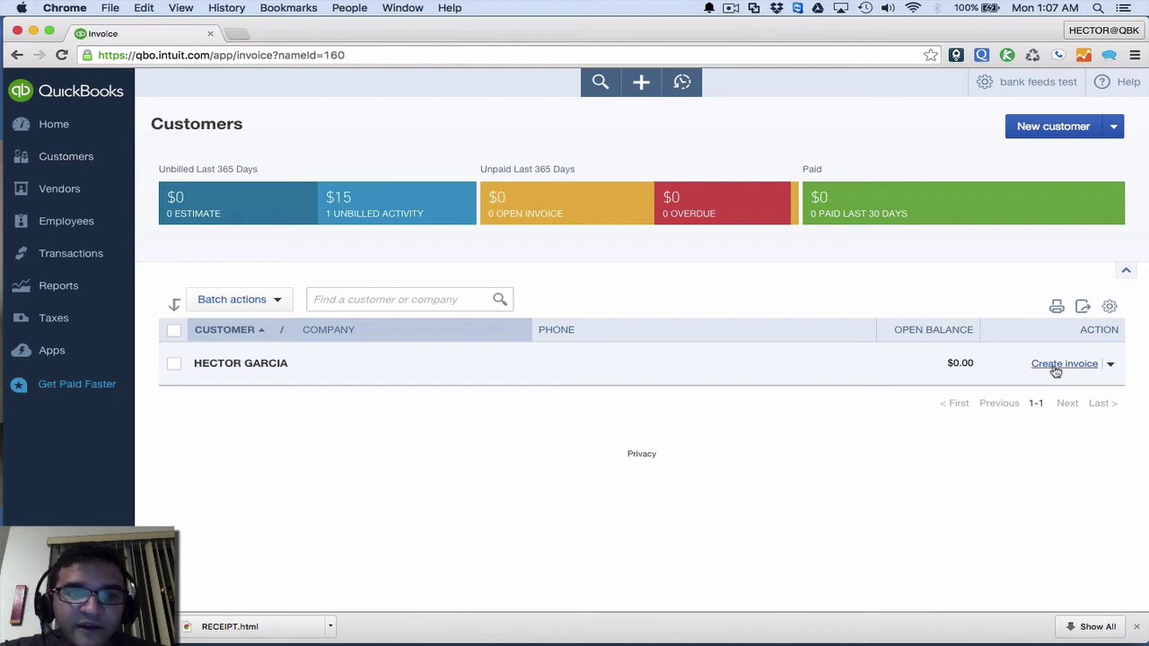
# Add the $14.95 billable expense card to the new invoice, check the receipt, and Save and send.
pyautogui.click(1056, 367)
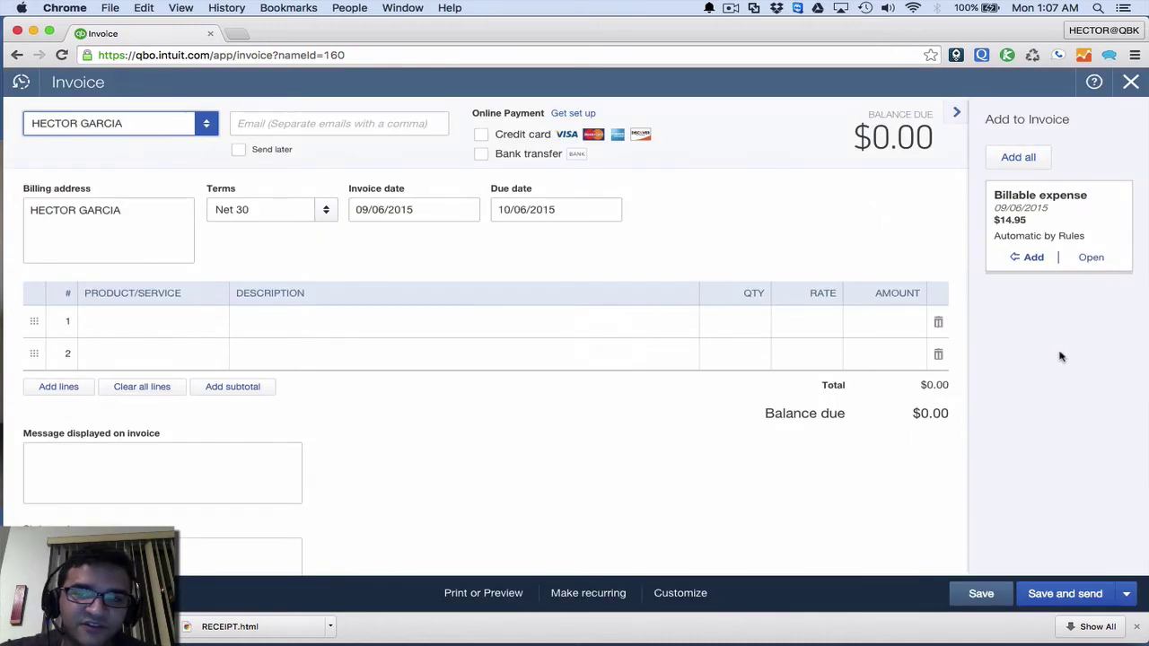
pyautogui.click(1033, 258)
pyautogui.scroll(-5, 305, 380)
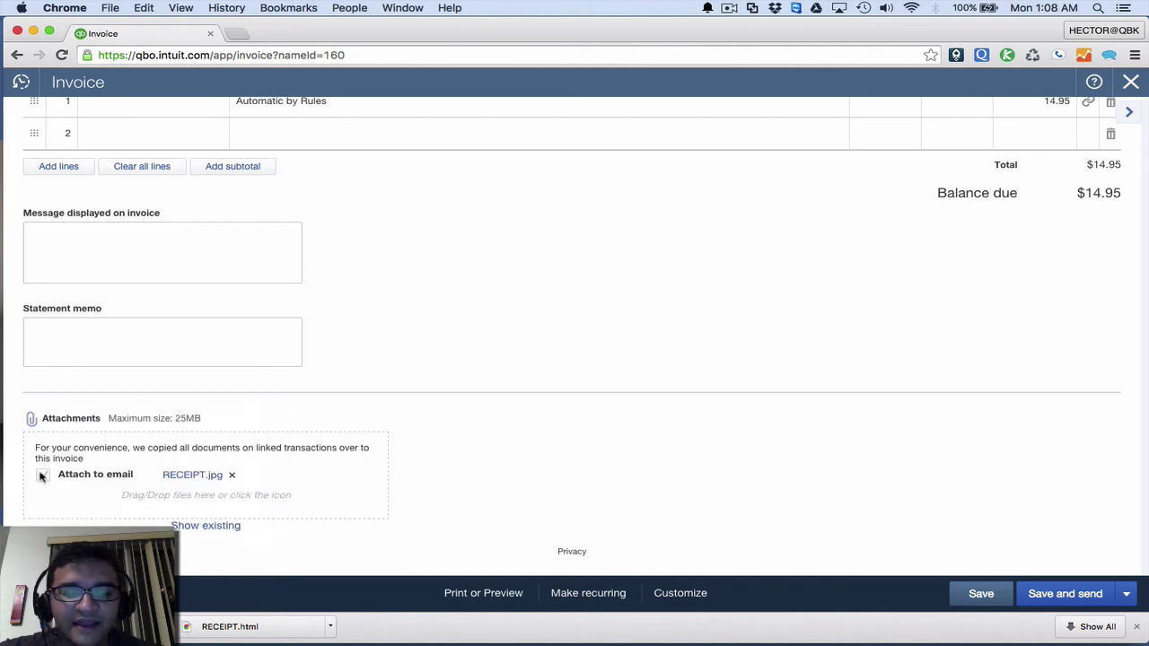
pyautogui.scroll(5, 151, 503)
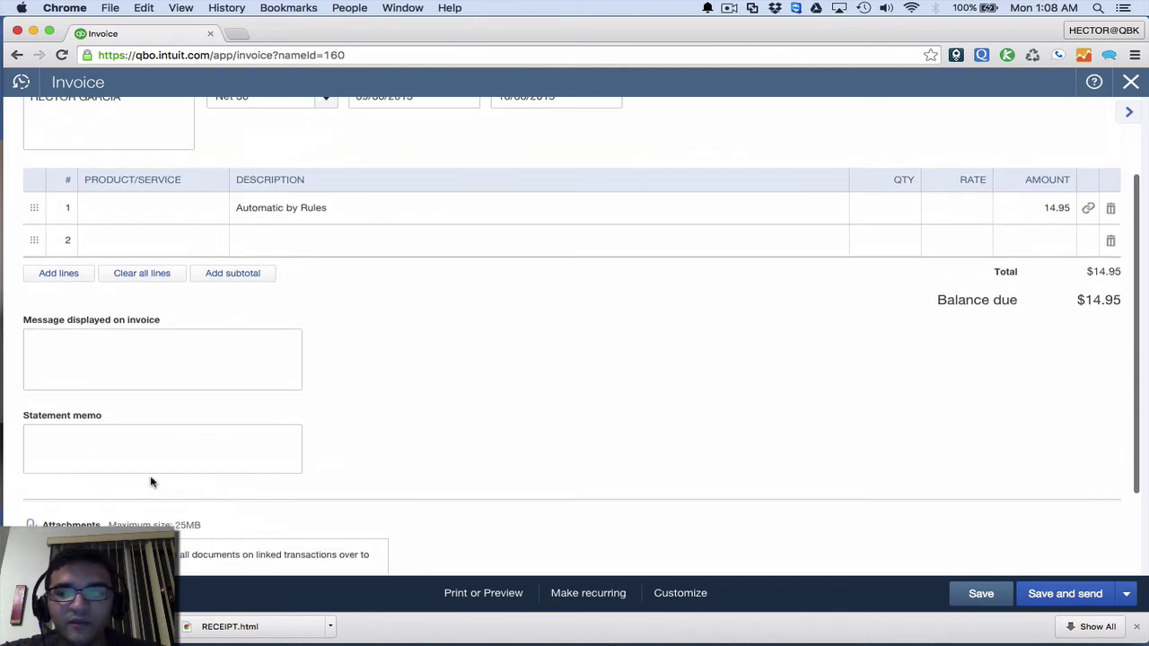
pyautogui.scroll(1, 339, 461)
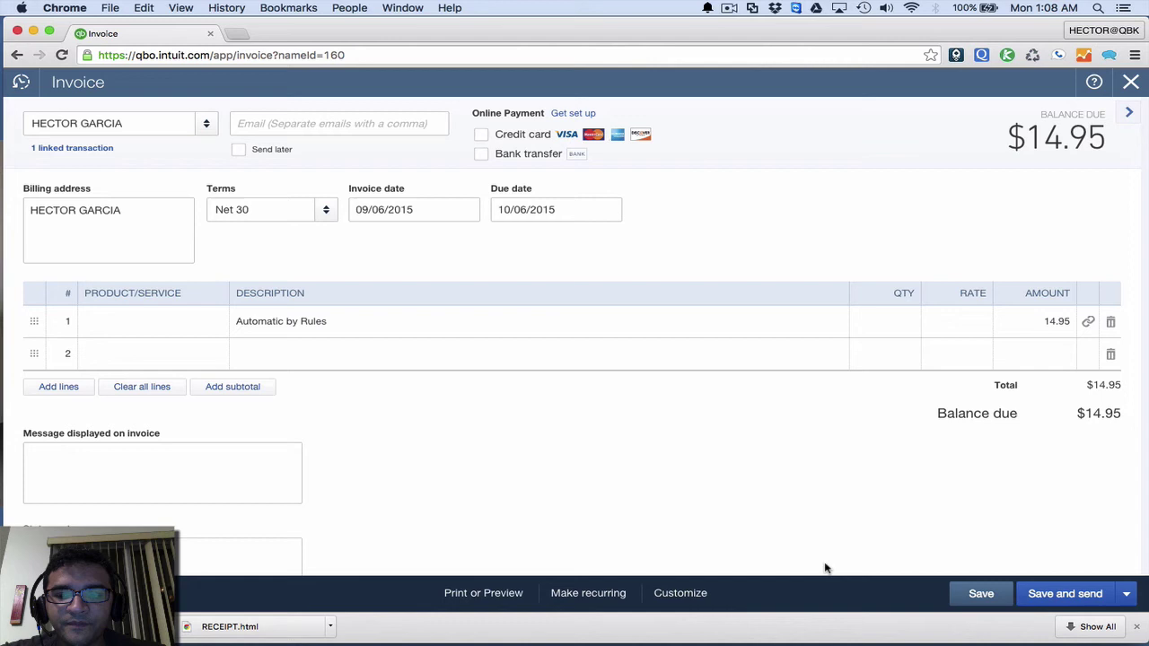
pyautogui.click(1073, 602)
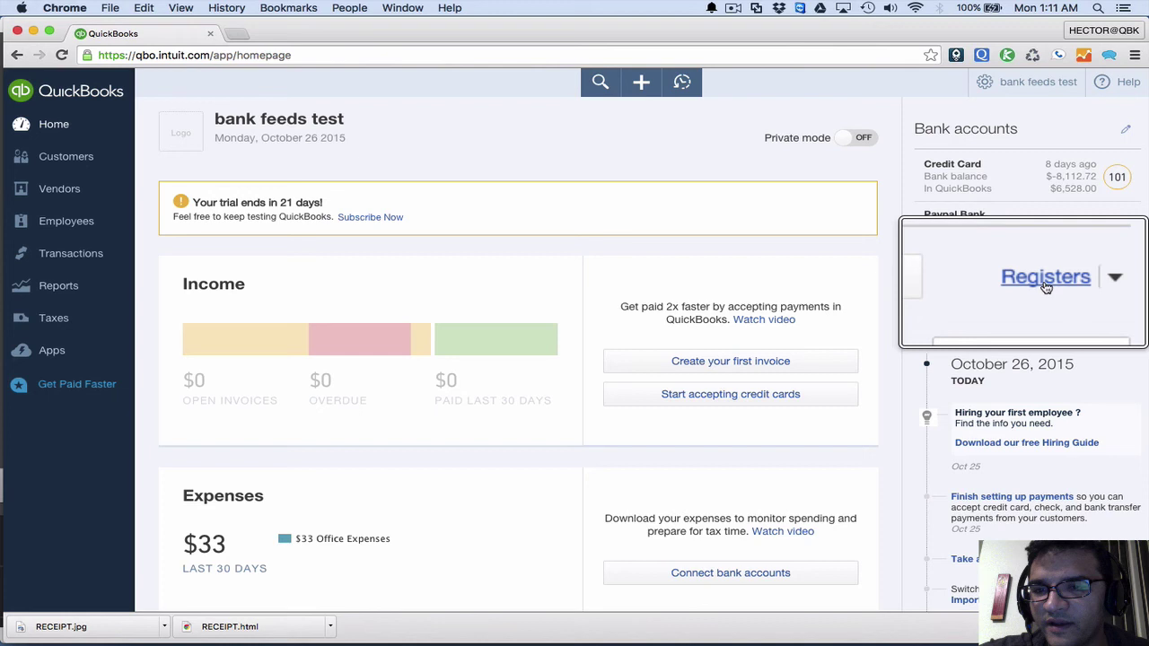
pyautogui.click(1132, 280)
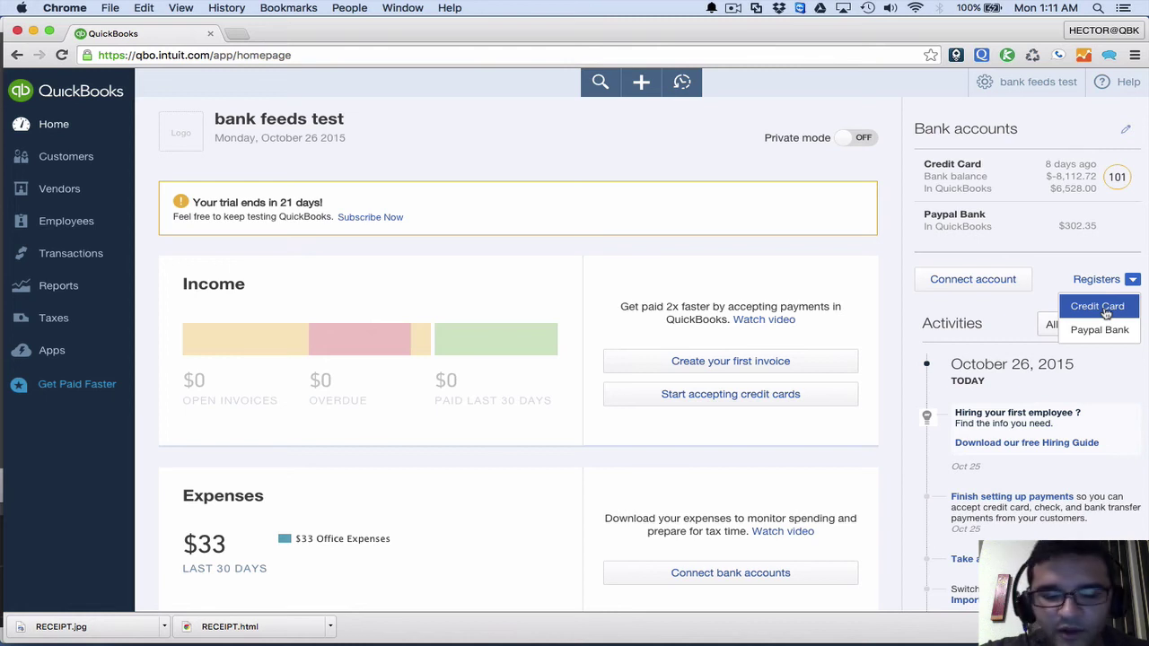
pyautogui.click(1105, 310)
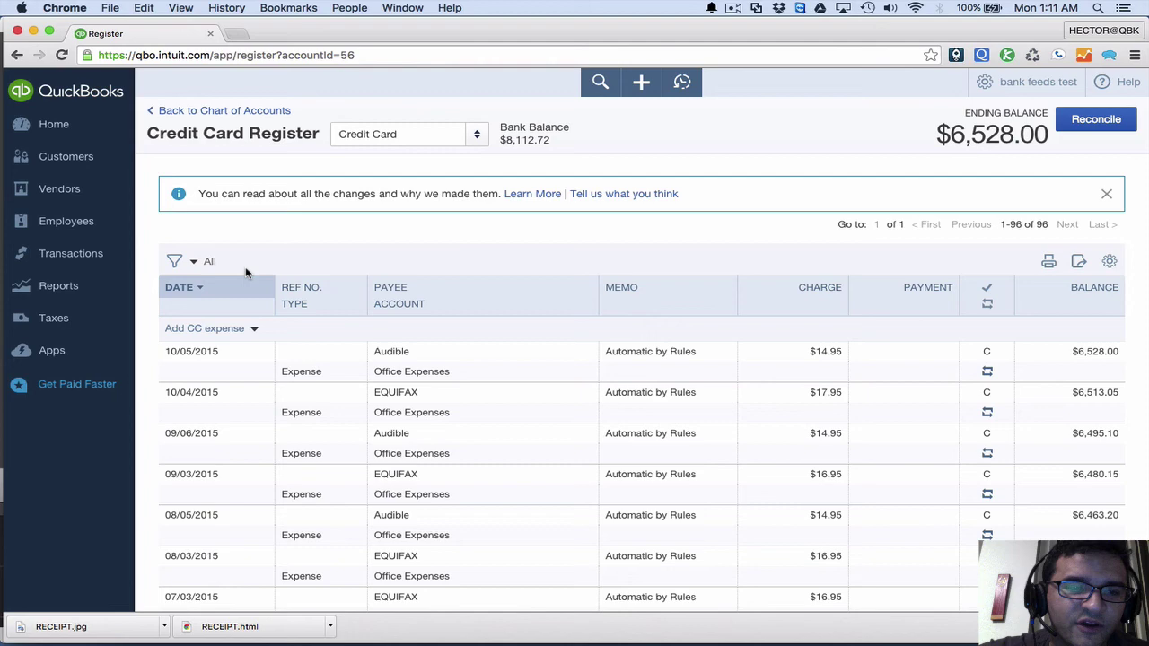
pyautogui.click(55, 125)
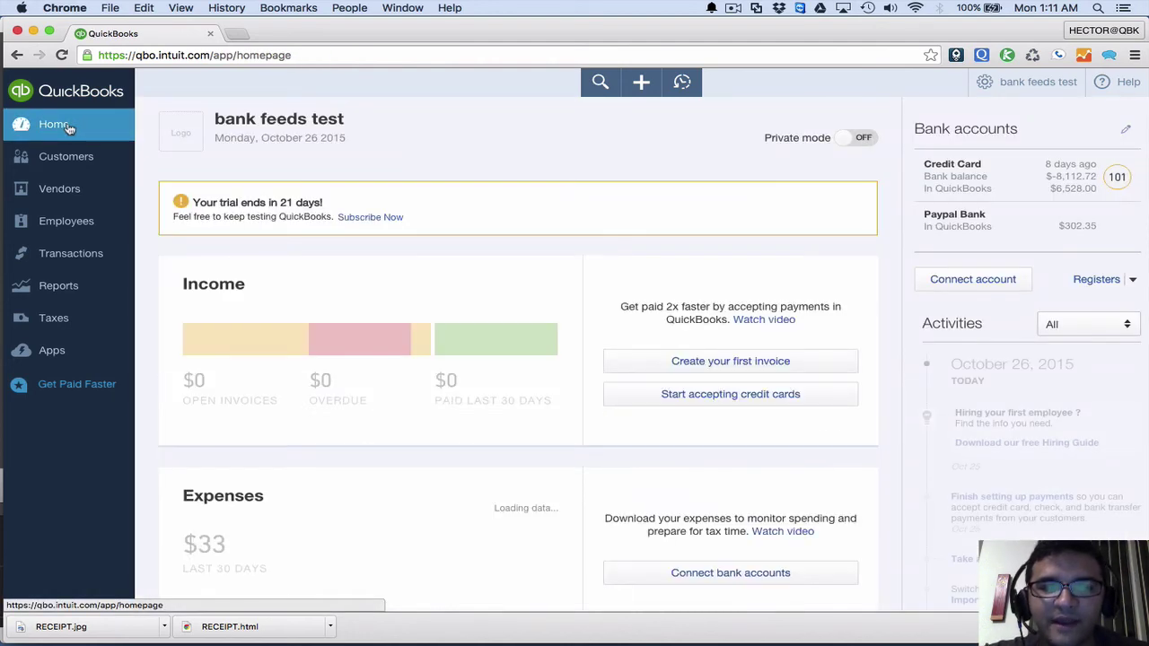
# Open the Credit Card account's register from the Chart of Accounts.
pyautogui.click(77, 257)
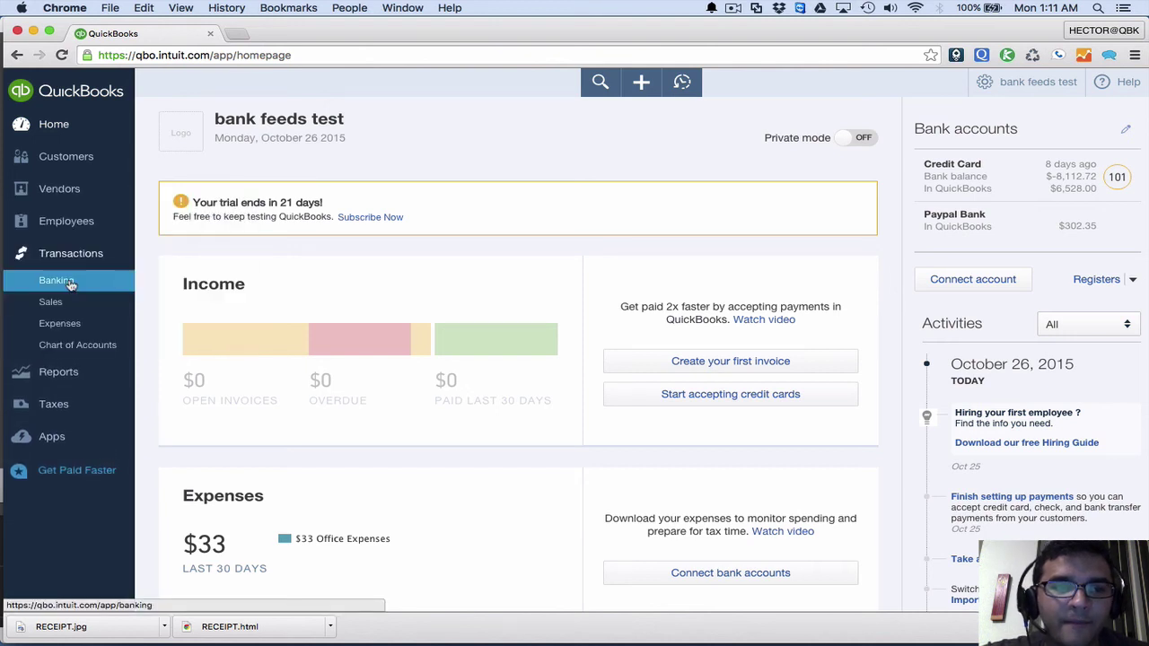
pyautogui.click(70, 283)
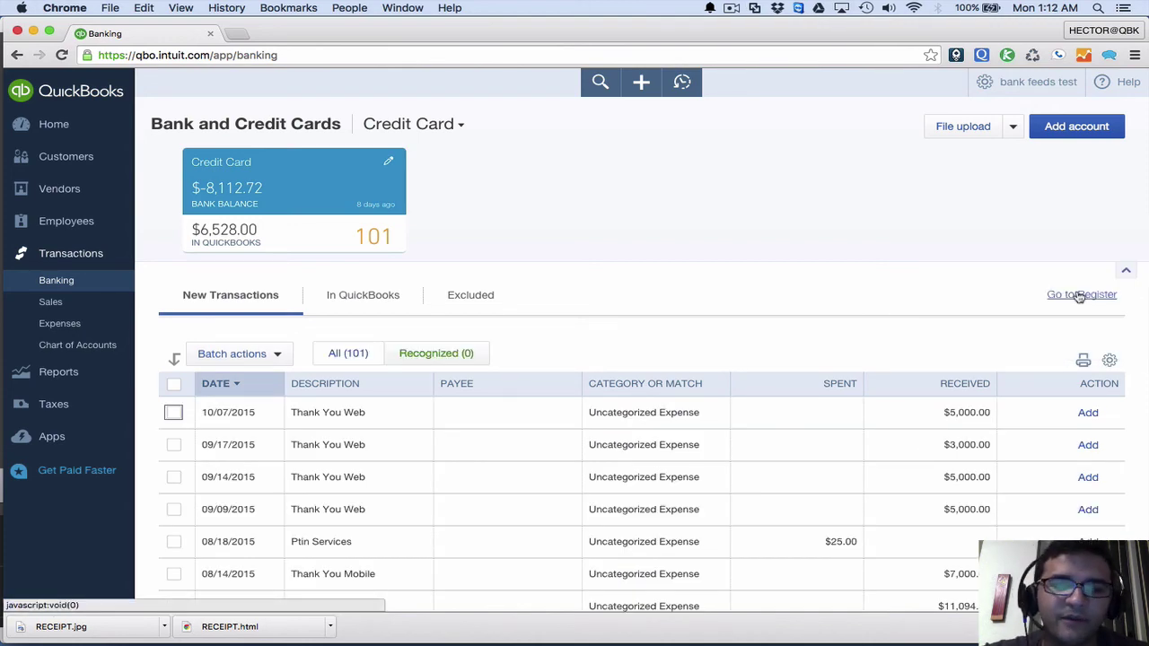
pyautogui.click(992, 85)
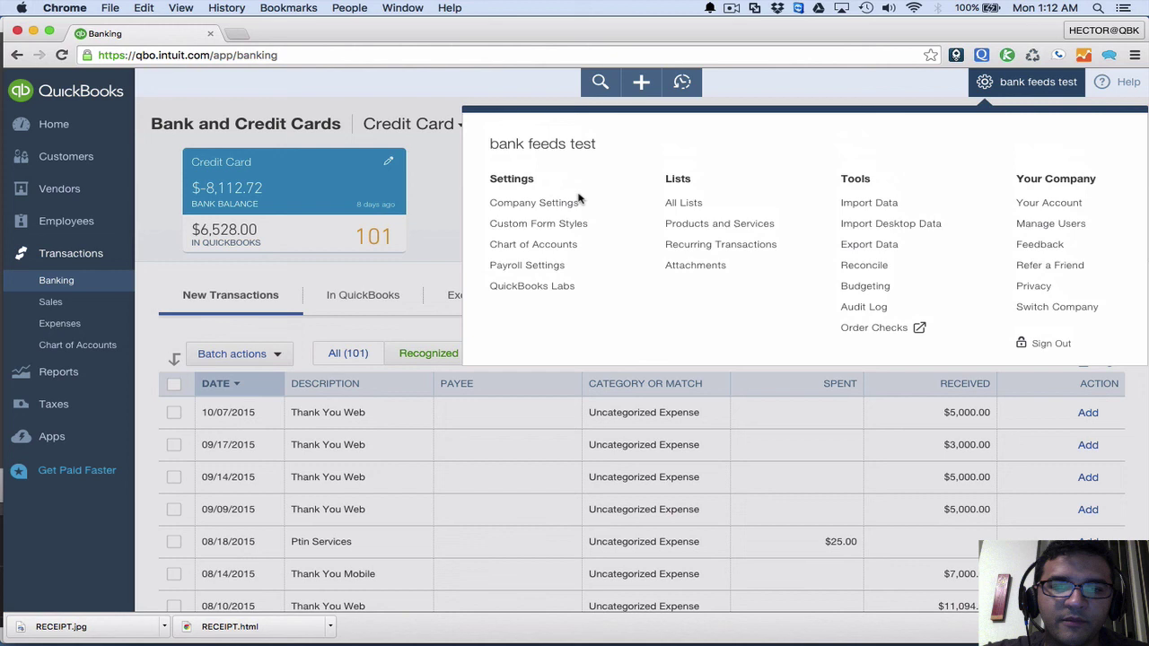
pyautogui.click(546, 244)
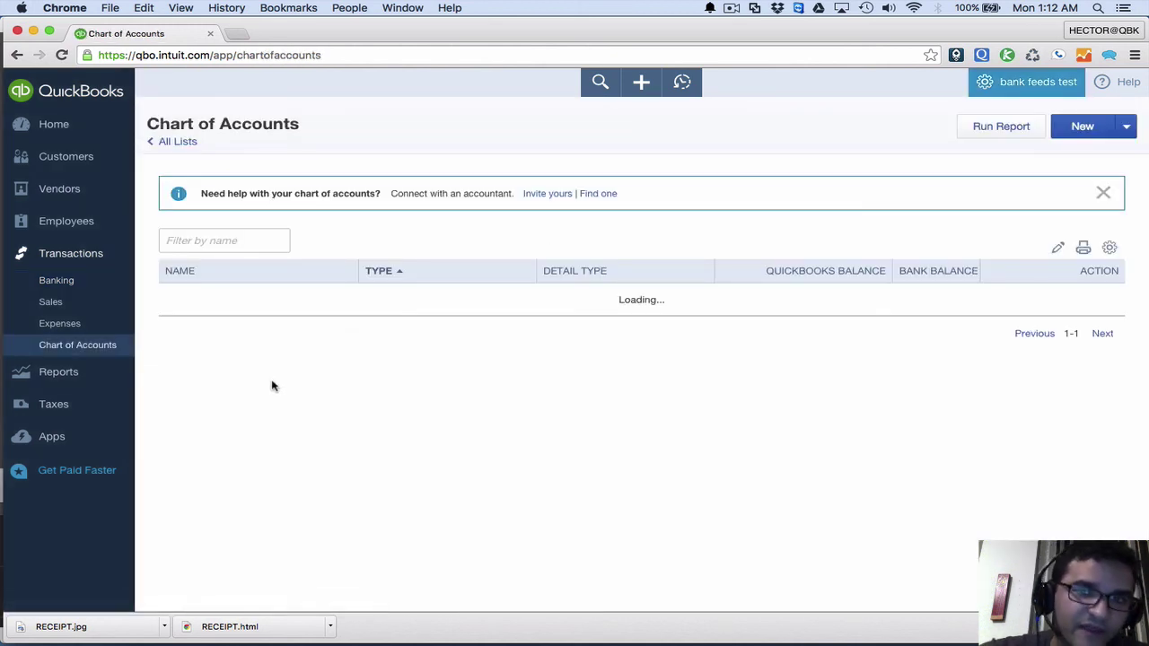
pyautogui.scroll(-2, 275, 359)
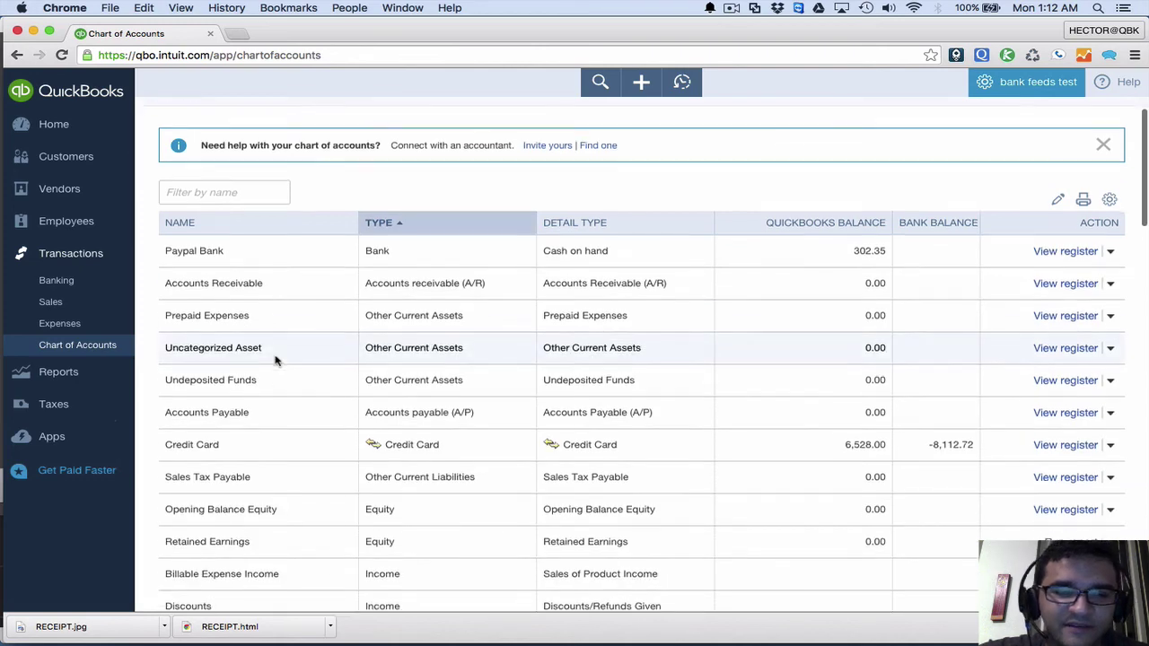
pyautogui.click(1065, 416)
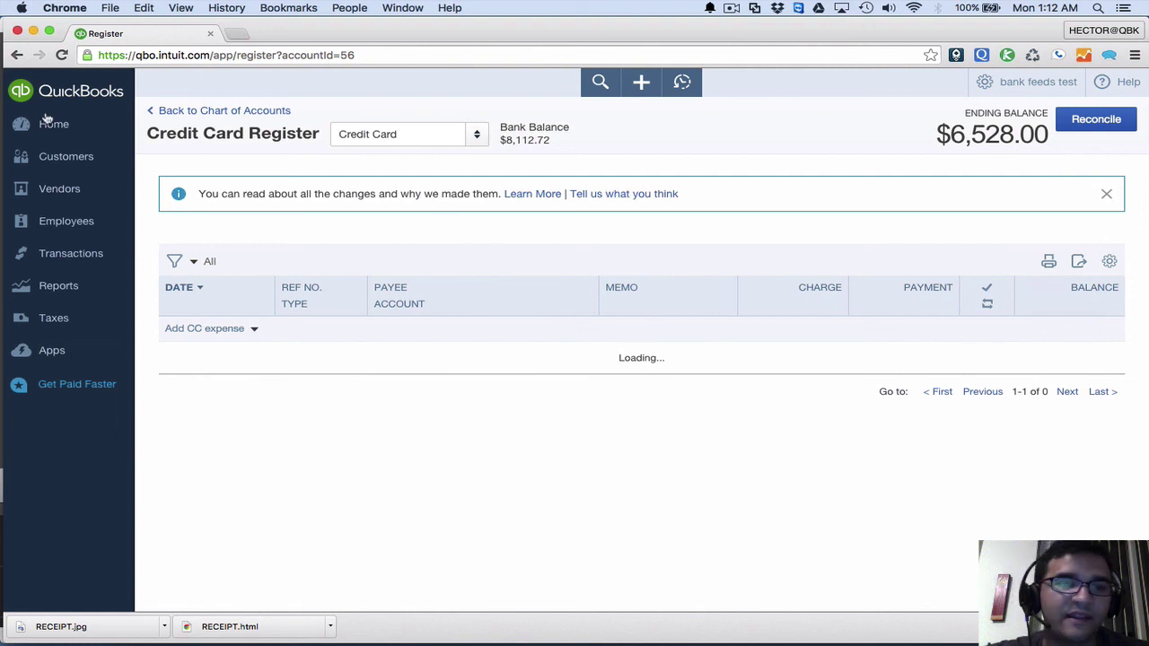
# Return to the Home page and expand its account Registers dropdown.
pyautogui.click(52, 125)
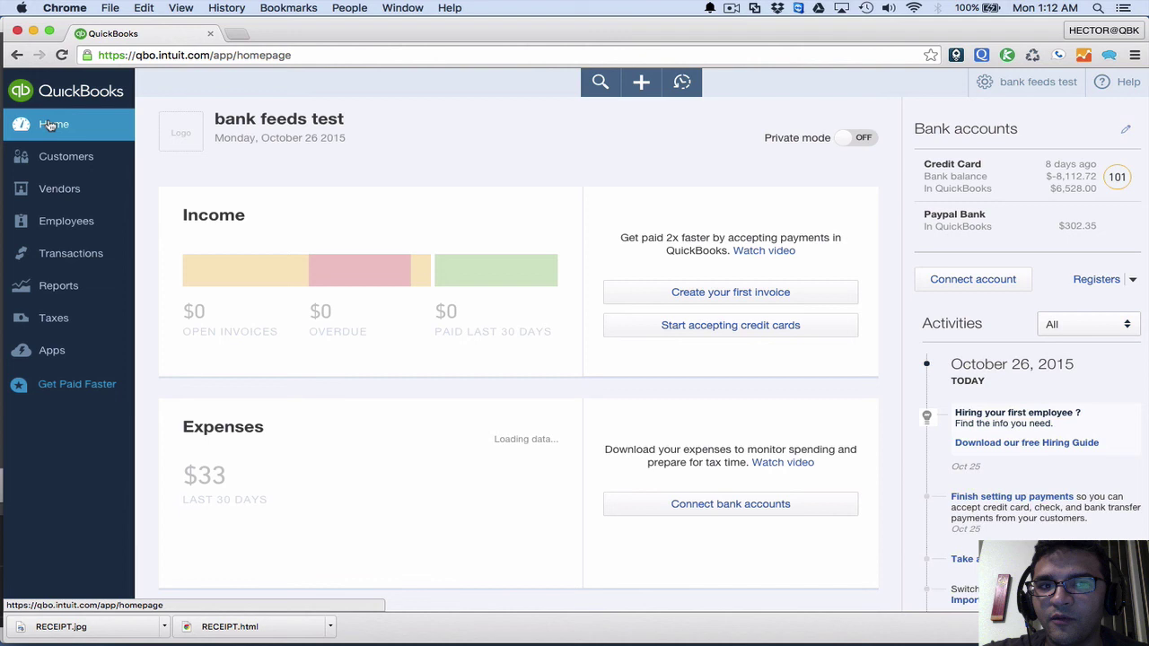
pyautogui.rightClick(1104, 282)
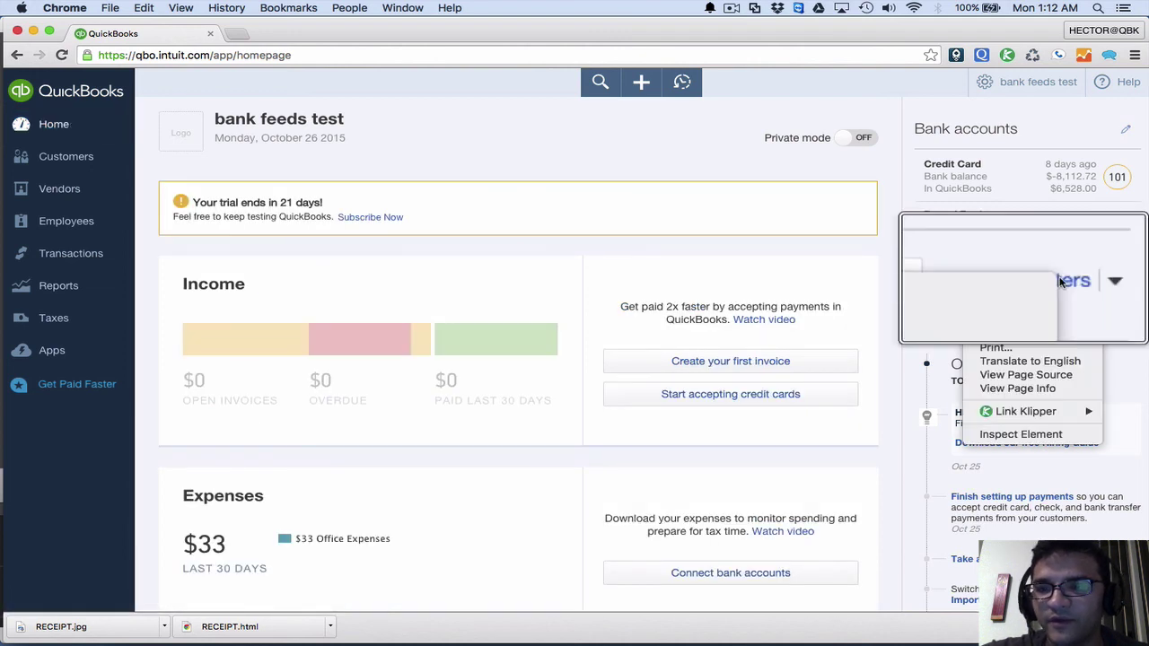
pyautogui.click(1120, 283)
pyautogui.click(1130, 281)
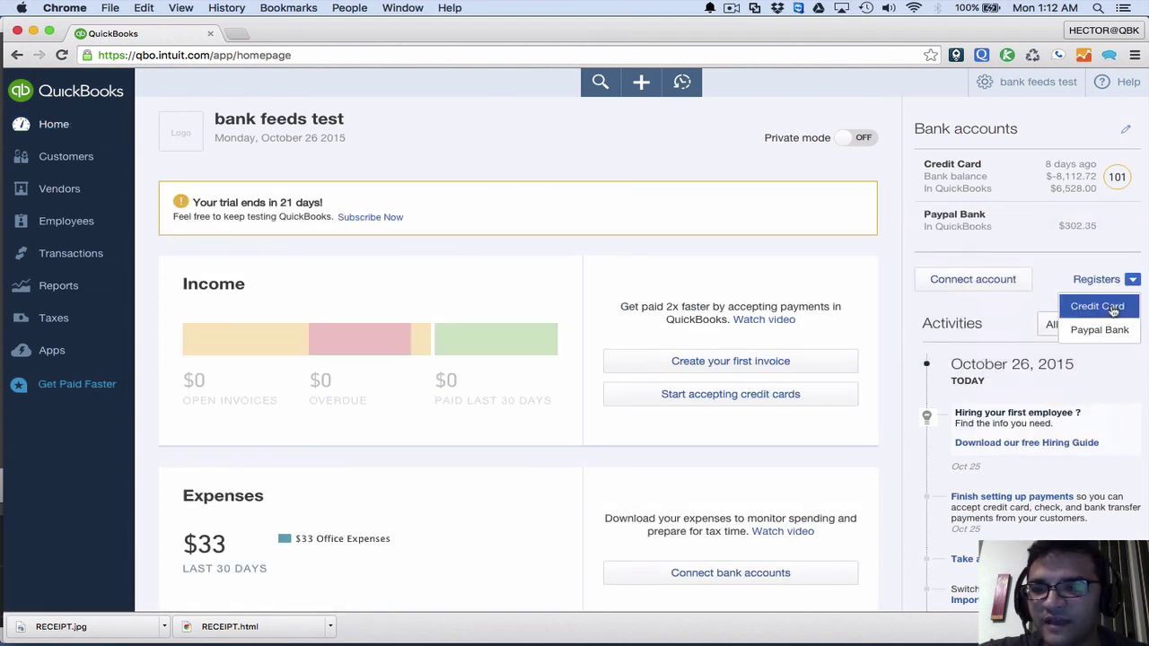